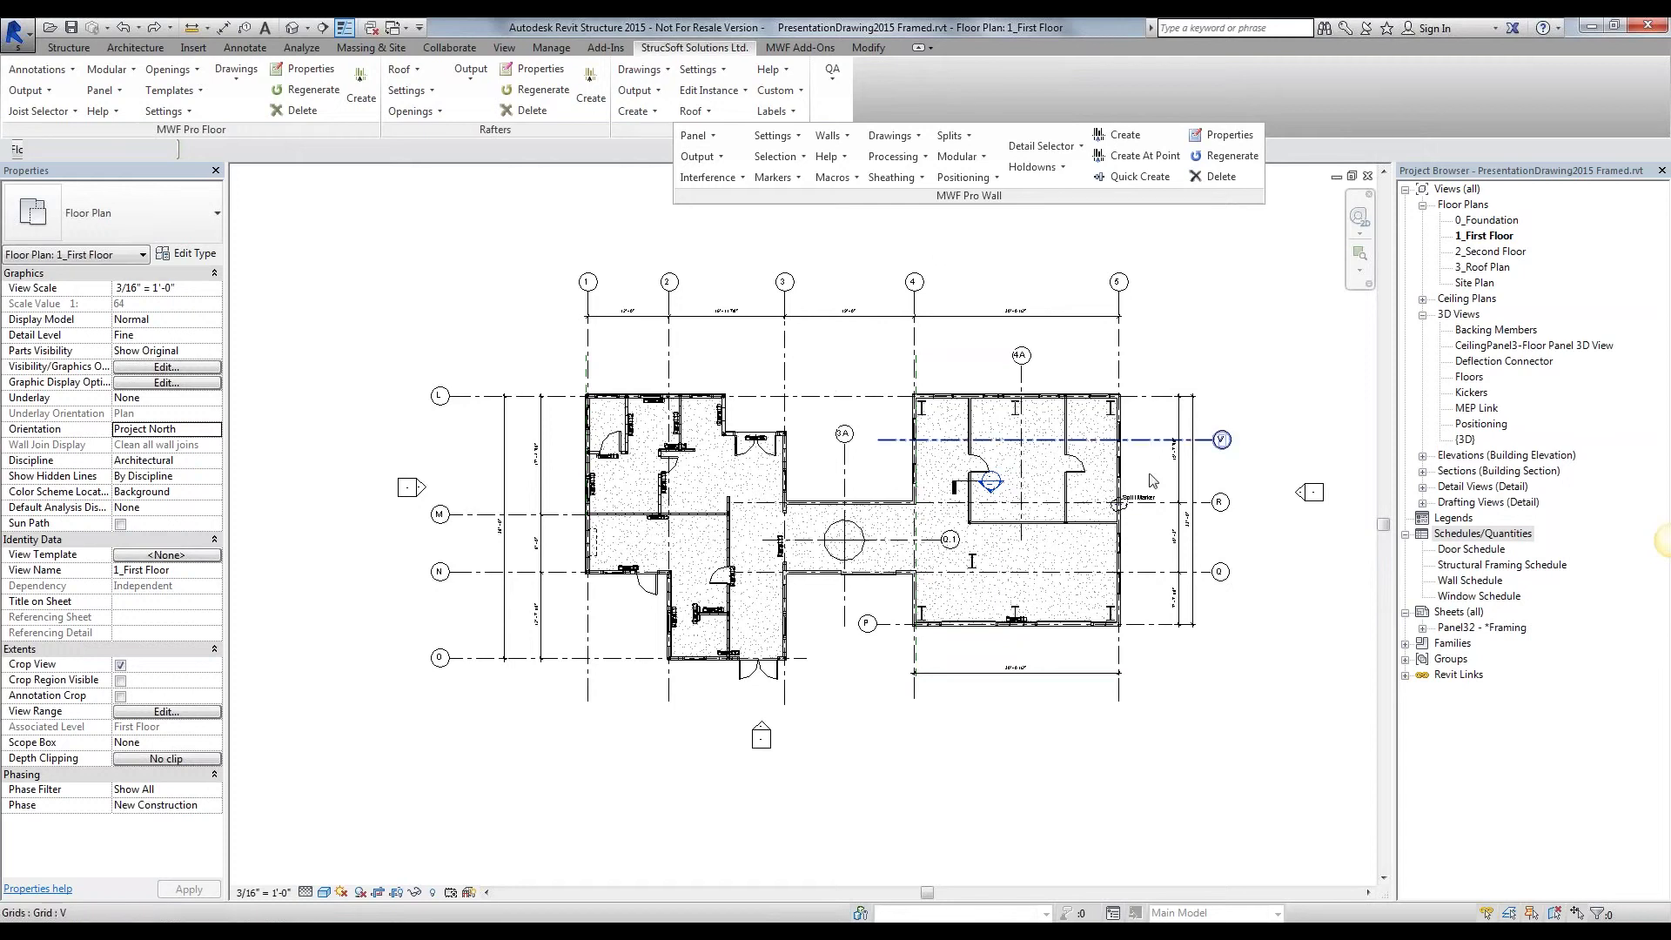
Step: Review the existing schedules and the type properties of the steel column at the Panel 6/7 corner
click(1465, 535)
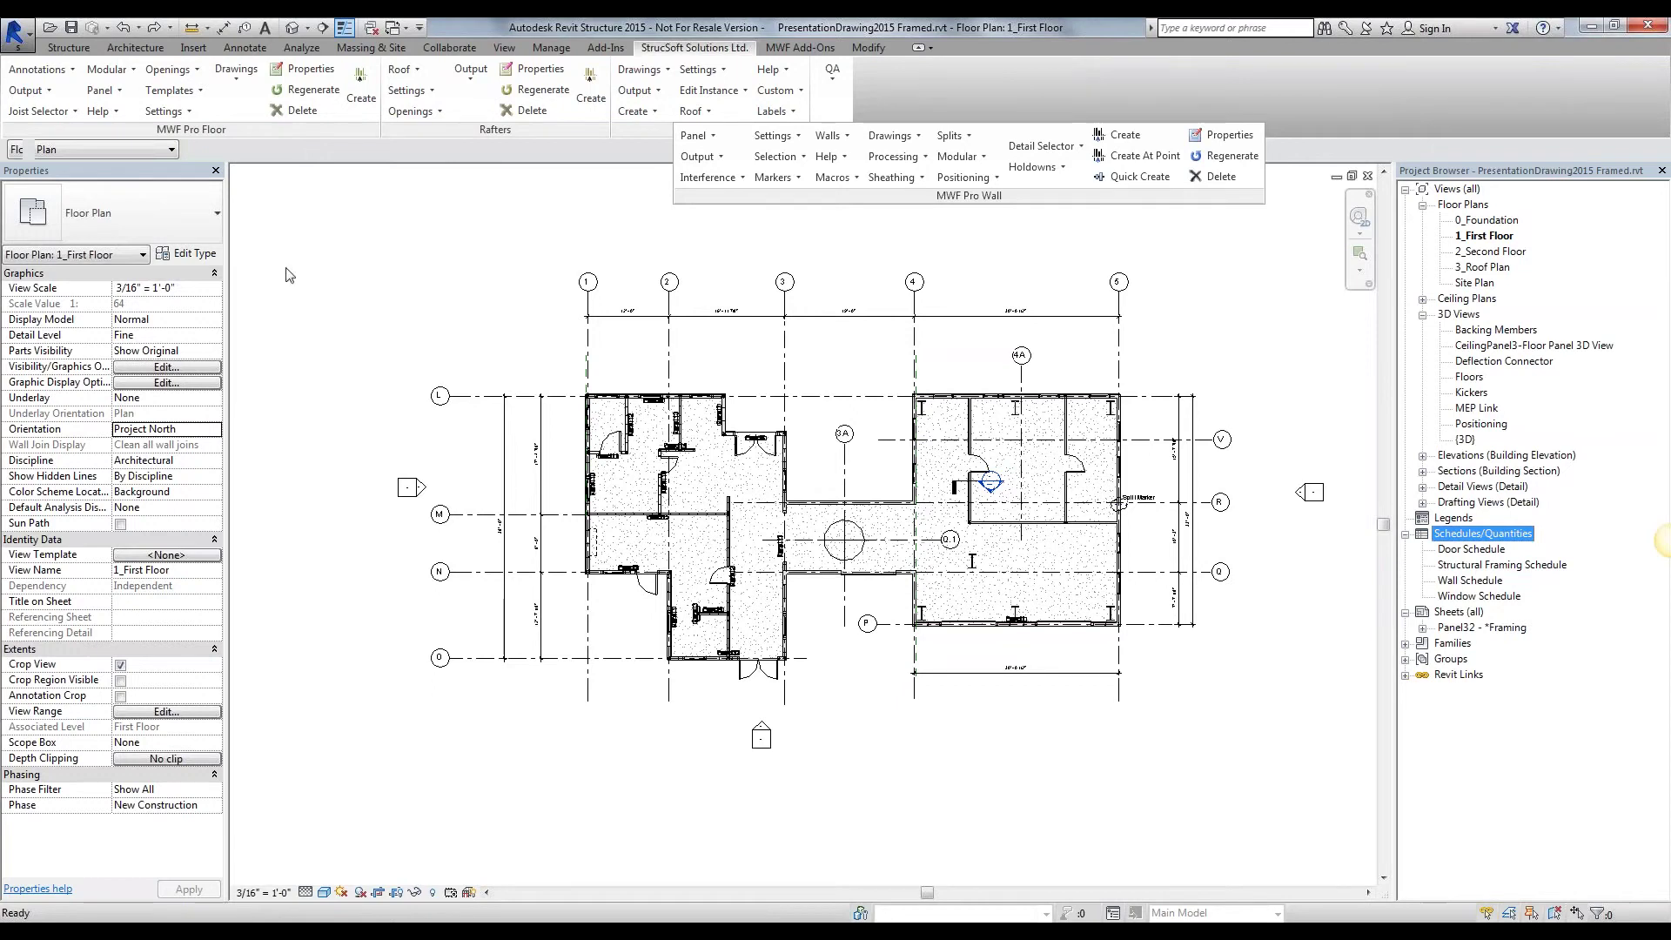
scroll(698, 396, up, 8)
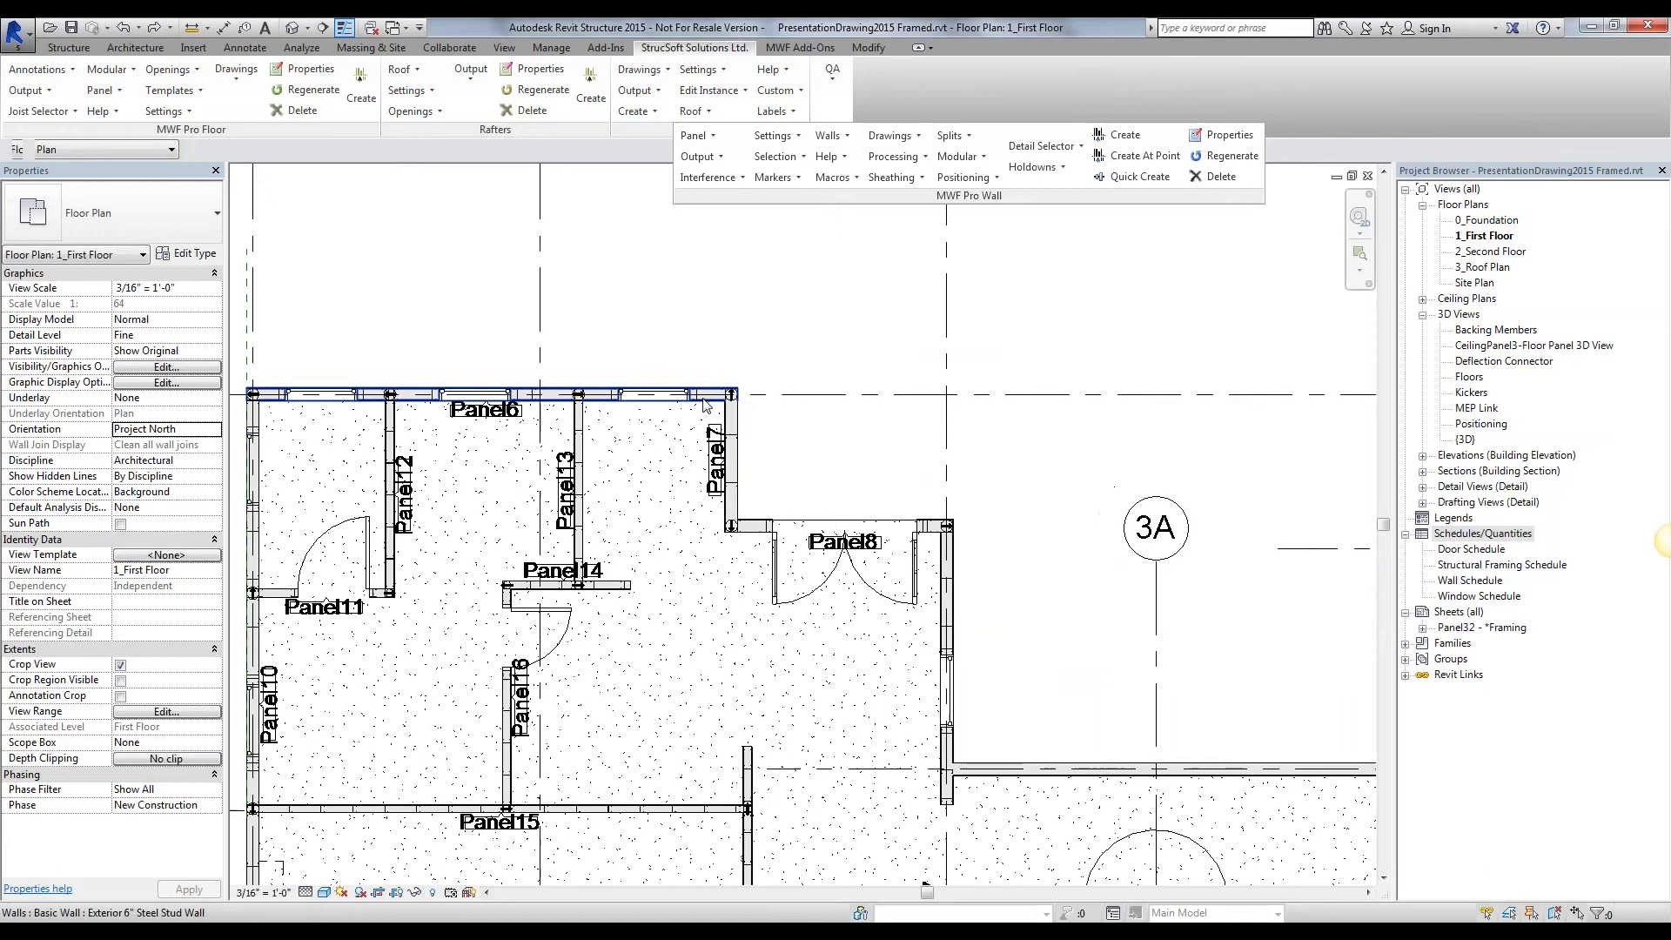
click(685, 394)
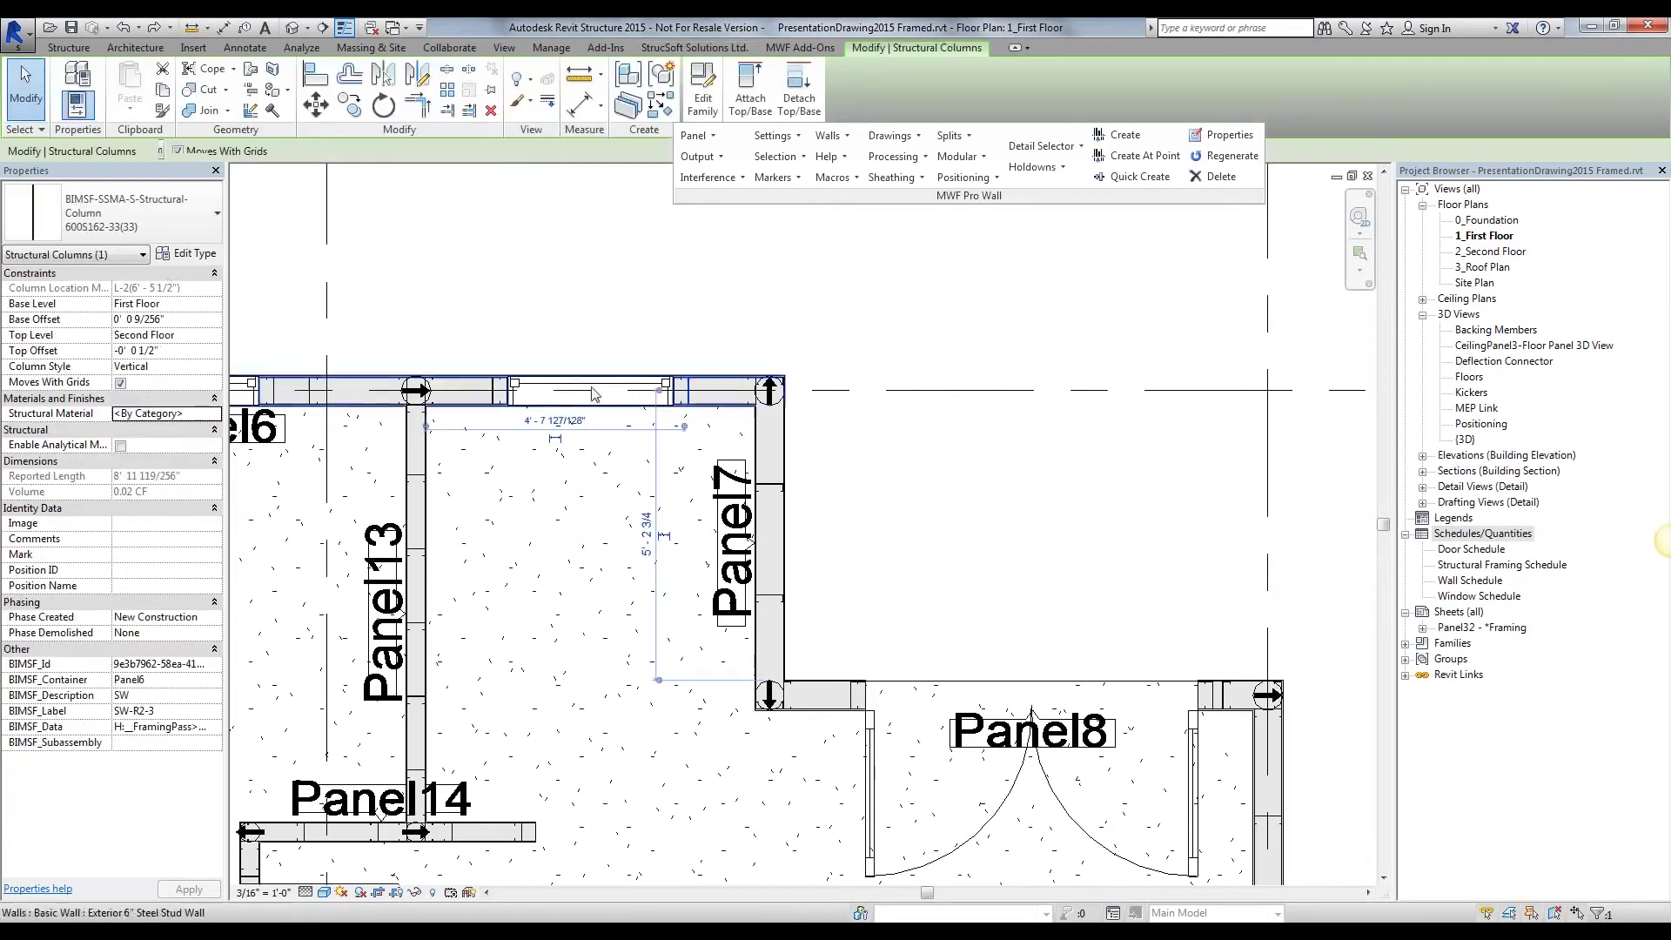
click(183, 255)
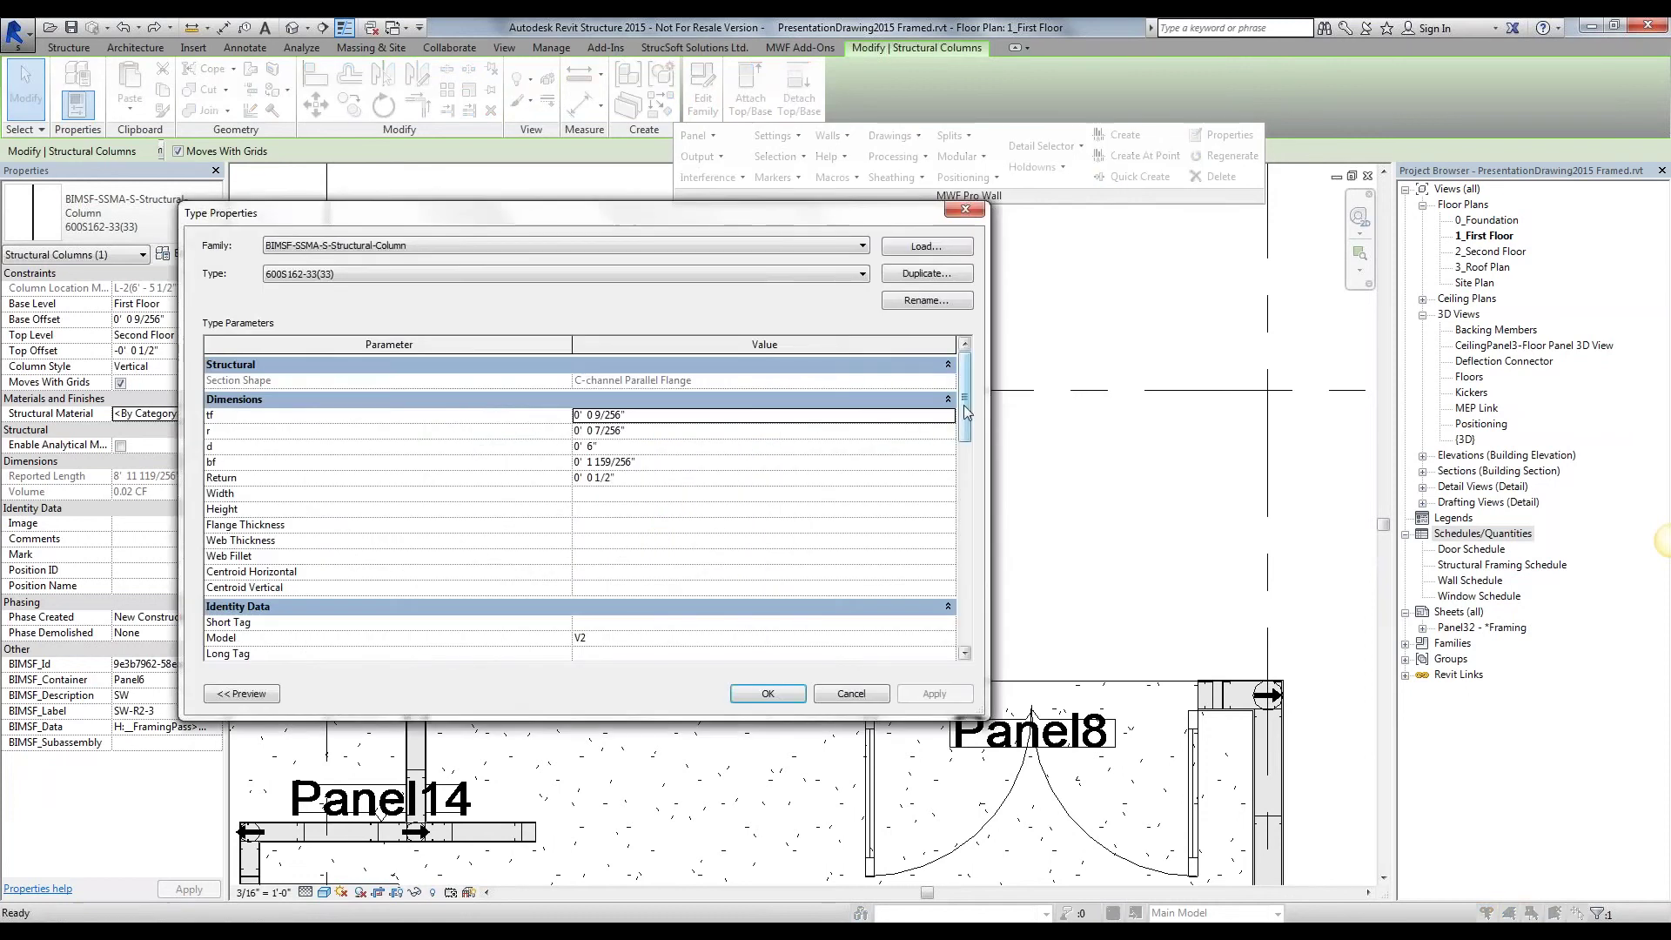
drag(963, 405, 964, 520)
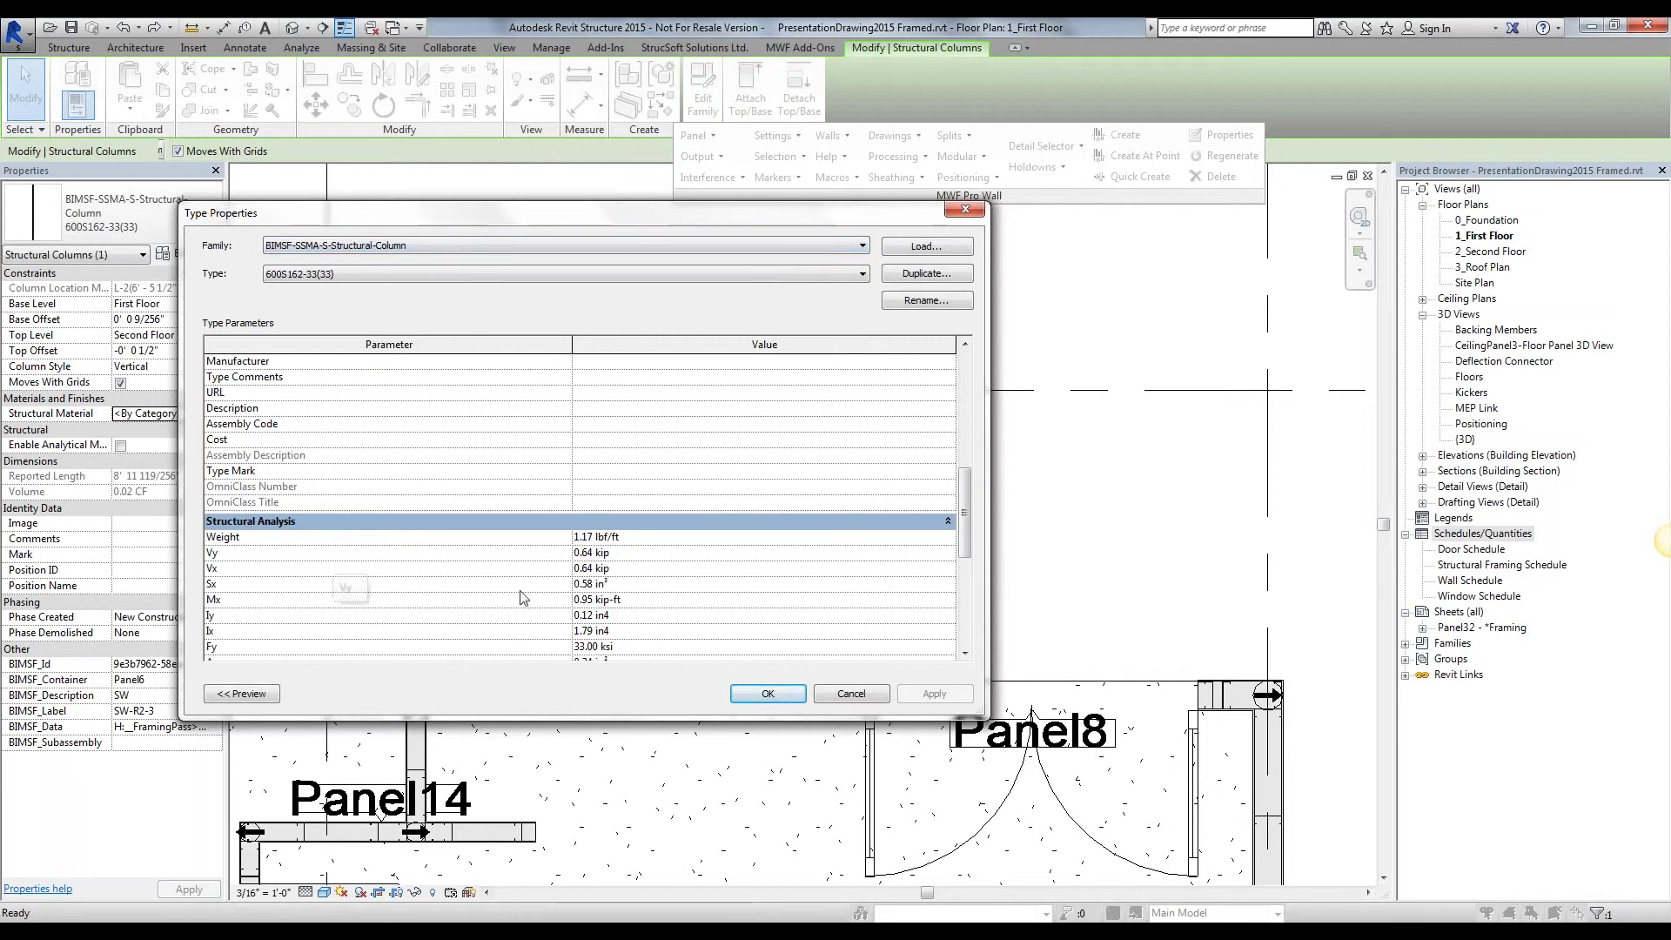
click(750, 696)
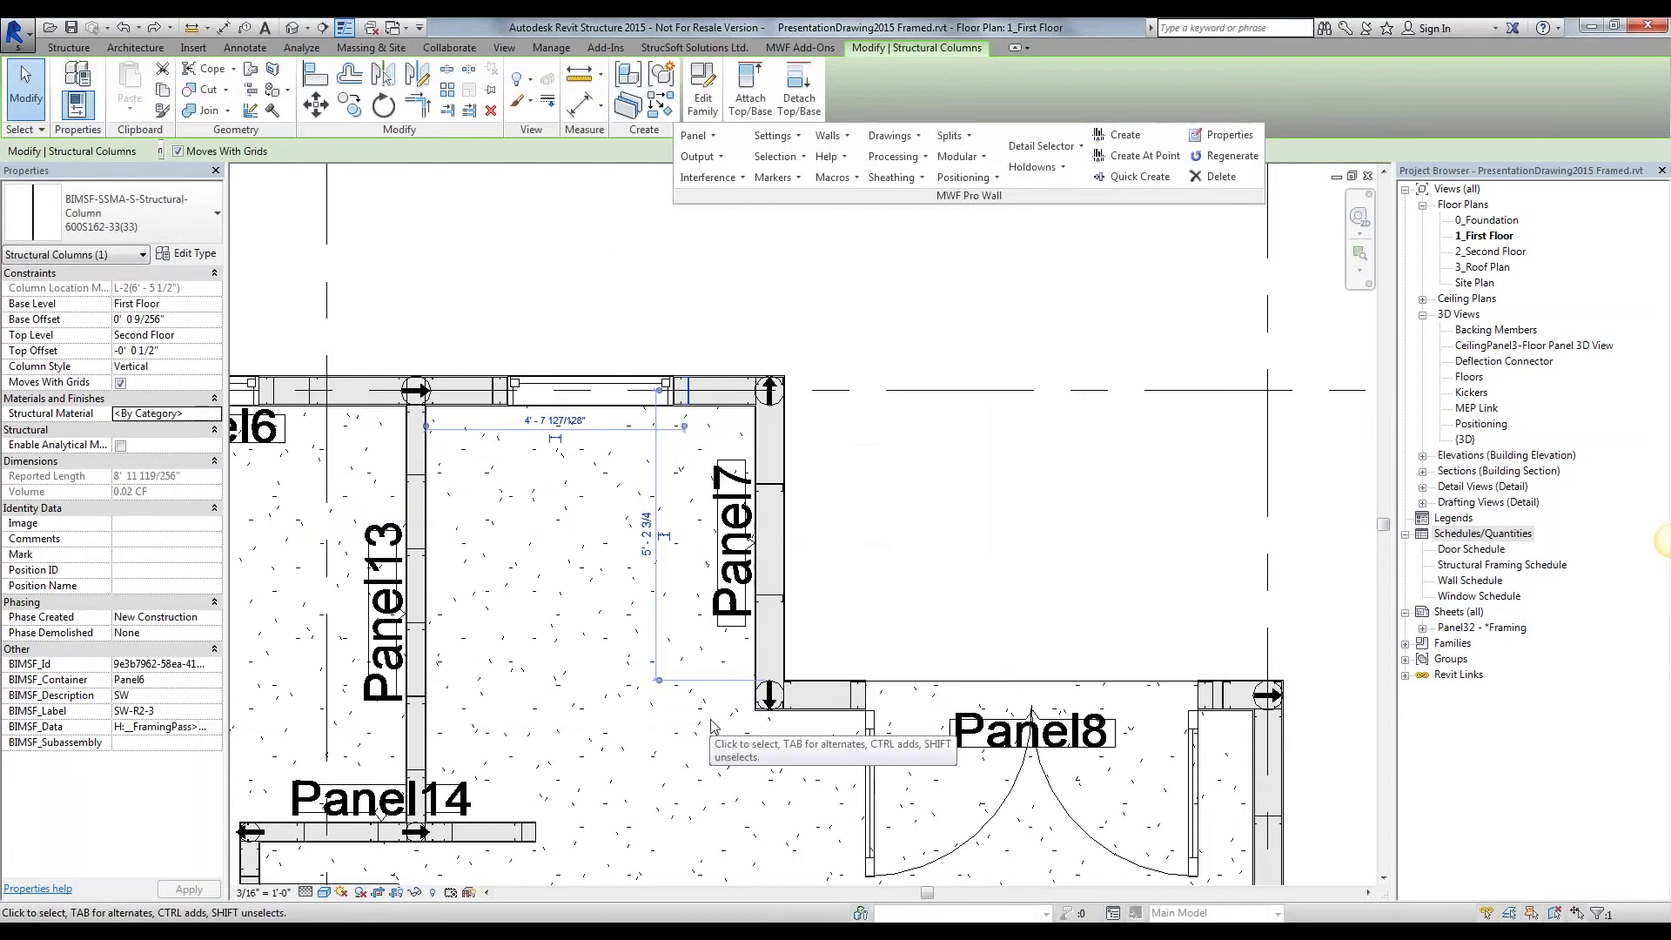
Step: Start a new Schedules/Quantities schedule for the Structural Columns category
key(Escape)
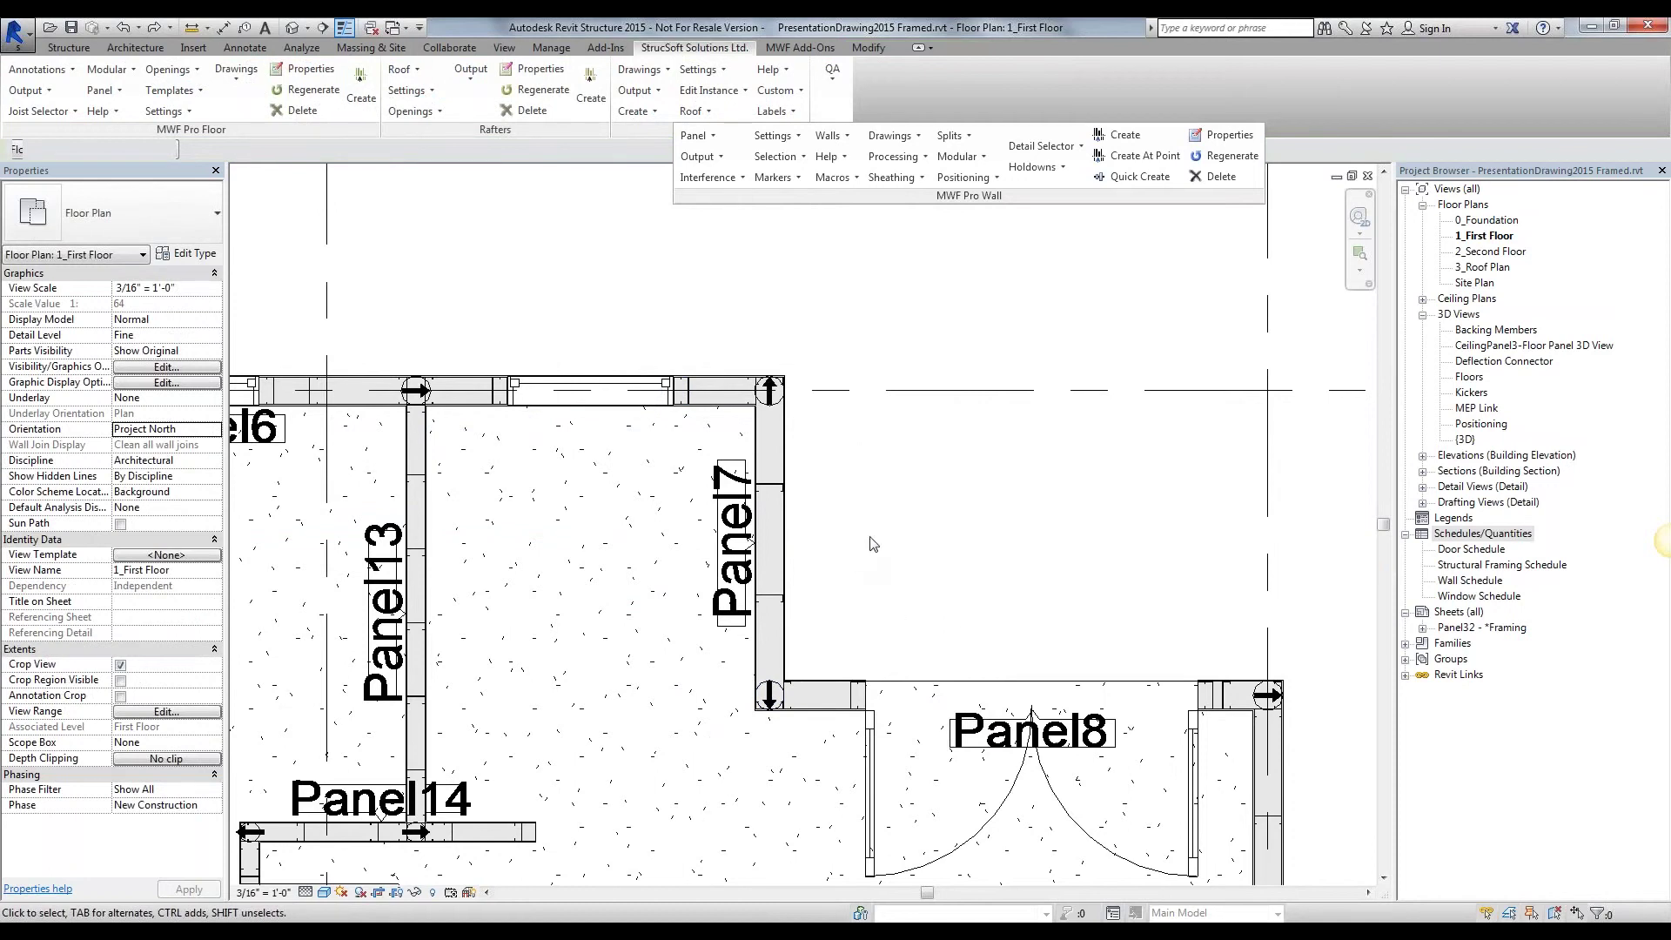
scroll(875, 545, down, 2)
middle_drag(988, 523, 919, 513)
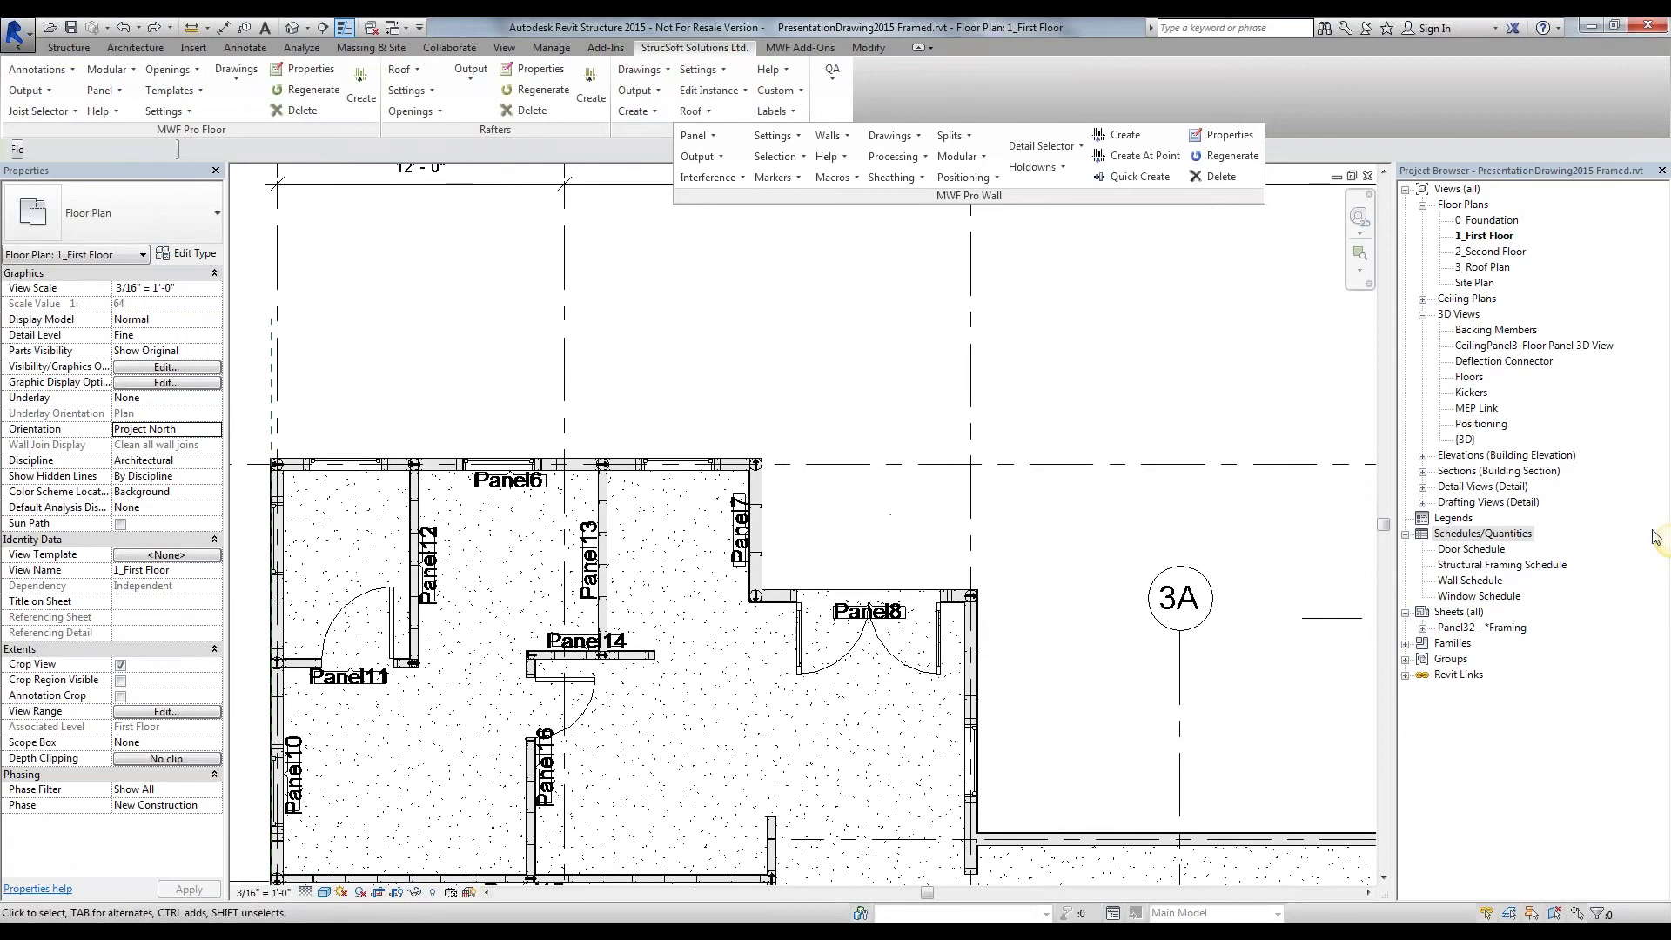
right_click(1506, 540)
click(1511, 546)
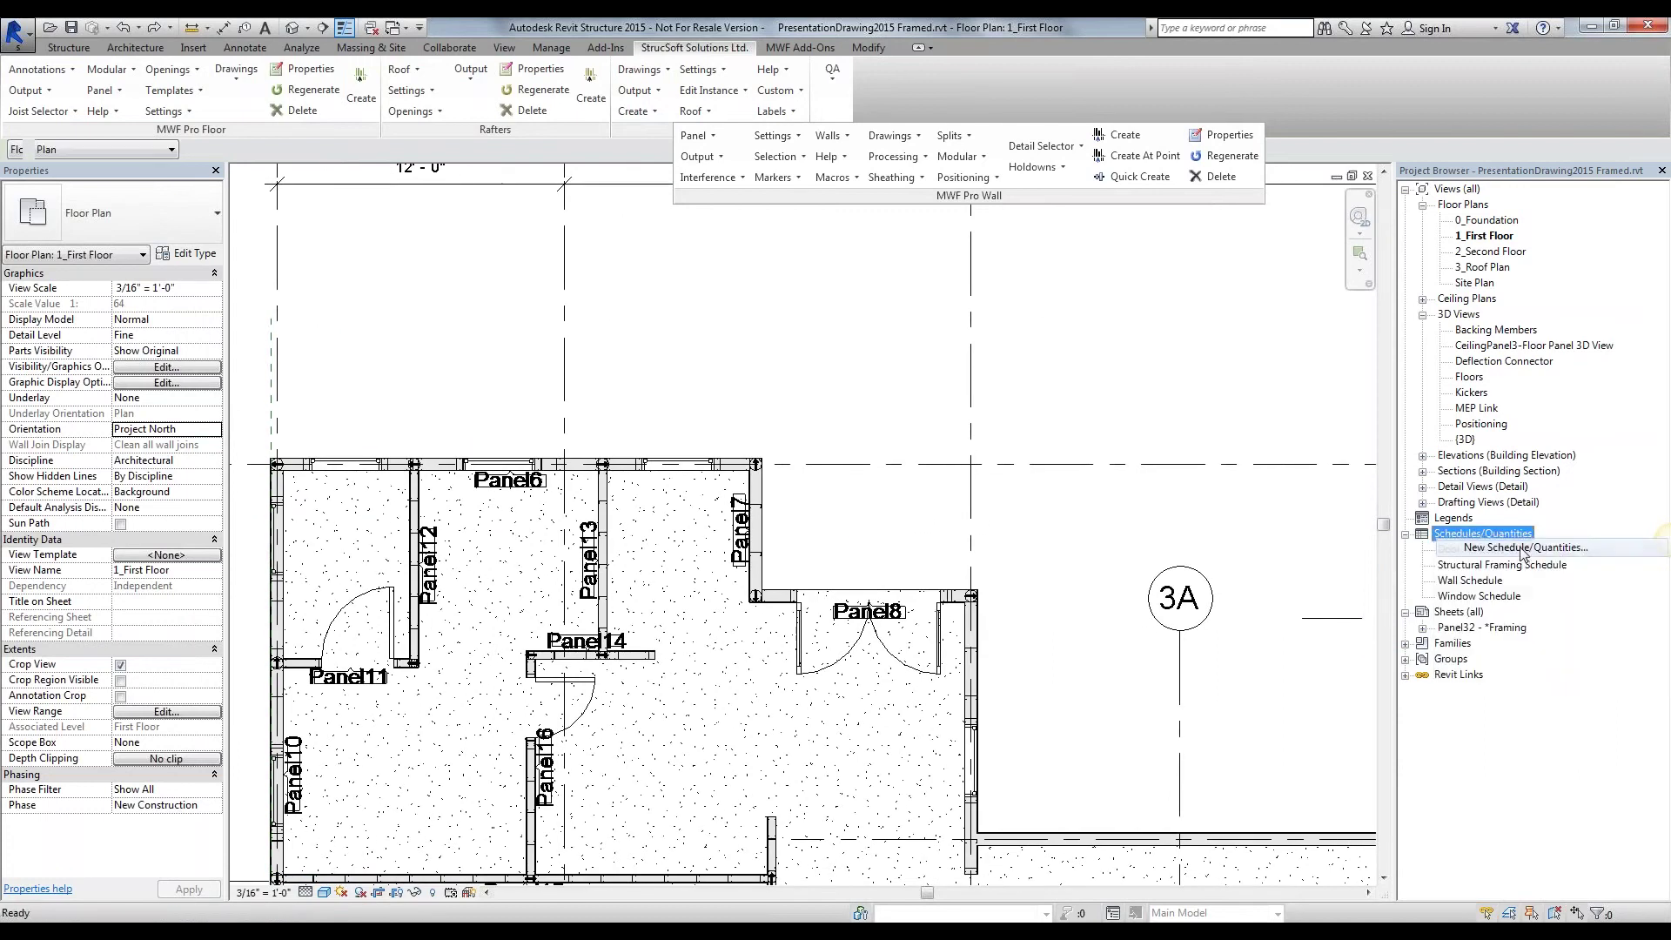
drag(167, 229, 163, 320)
click(80, 307)
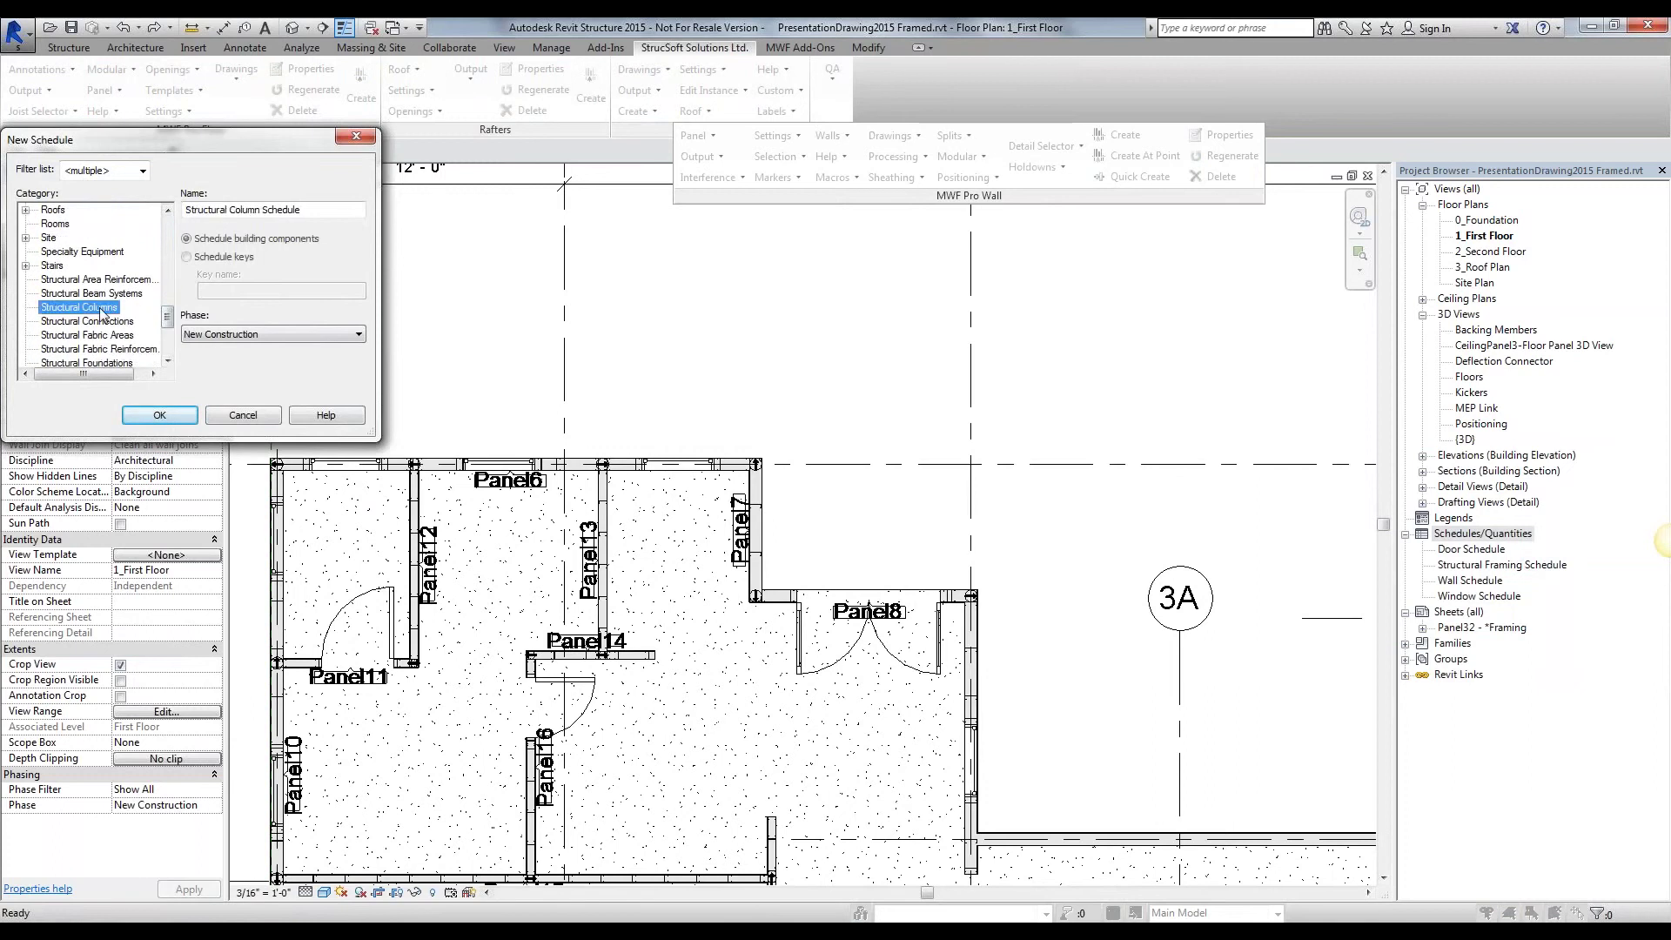
click(161, 416)
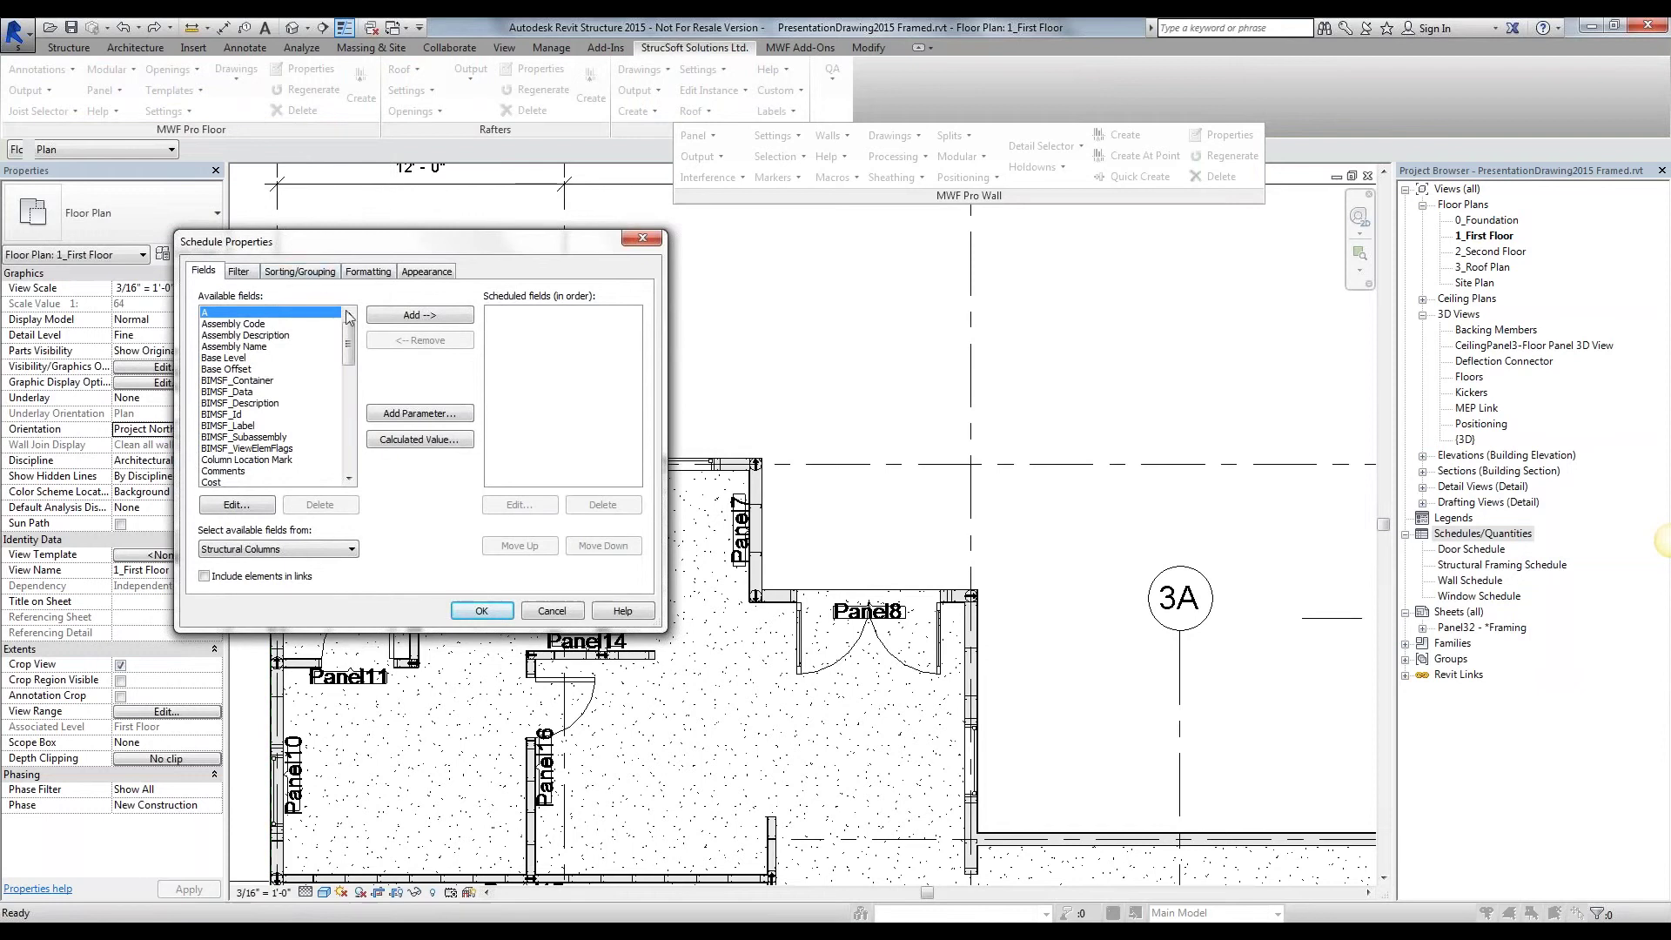
Step: Add BIMSF_Container, Family and Type, Count, Length and Weight as schedule fields
click(262, 381)
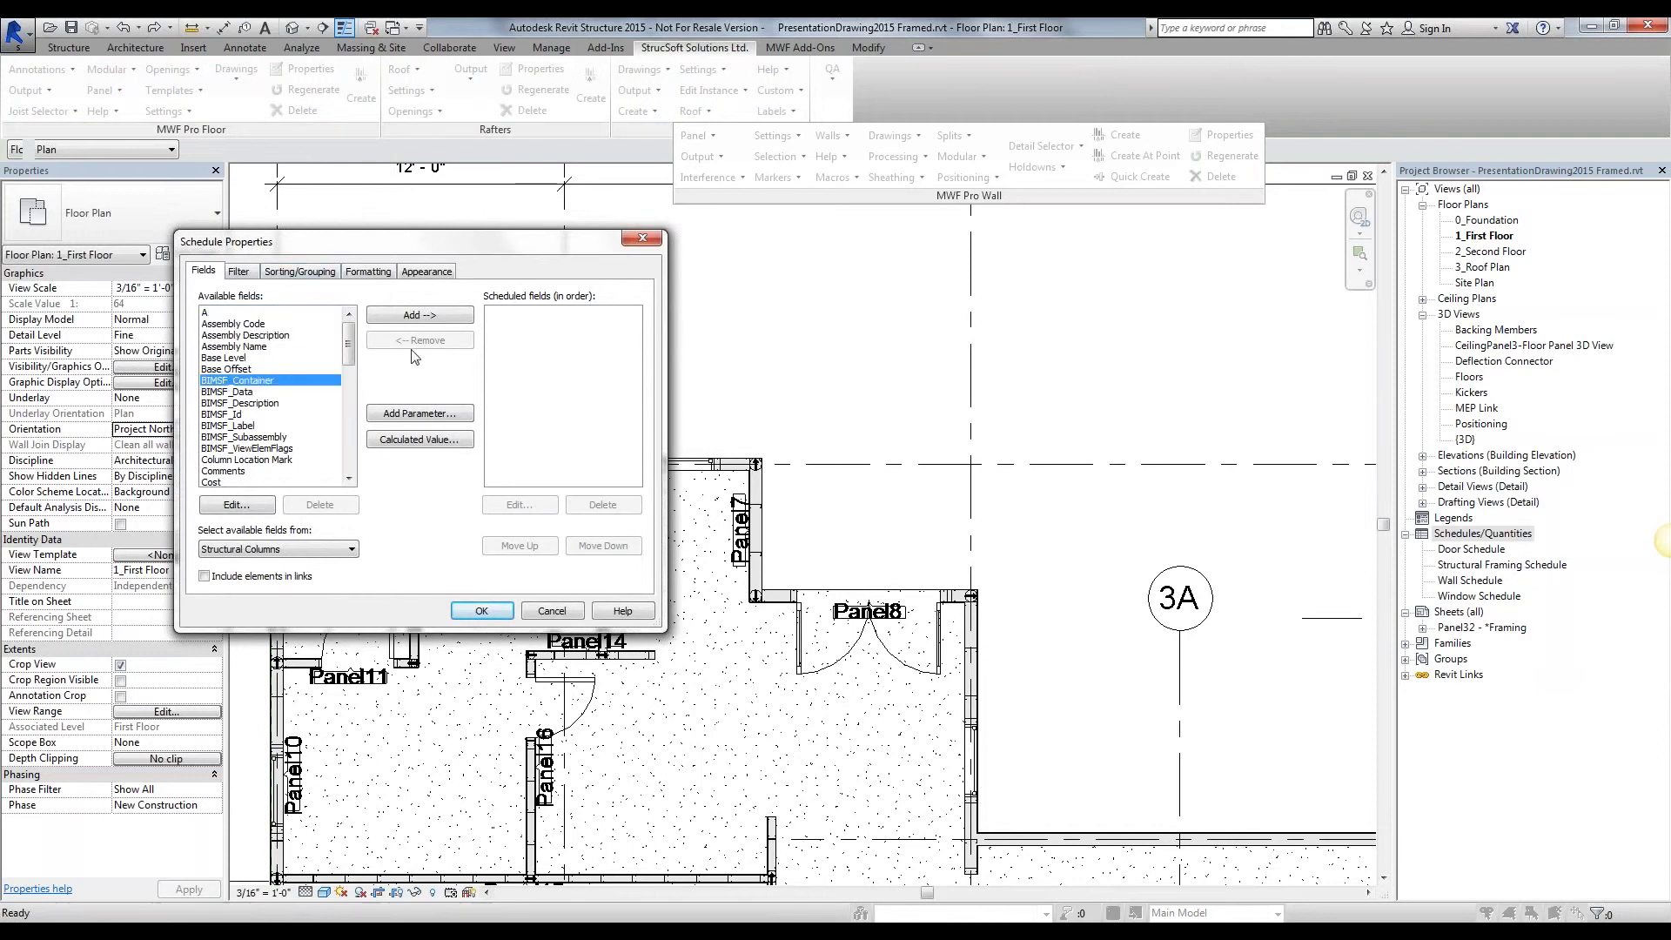
click(440, 315)
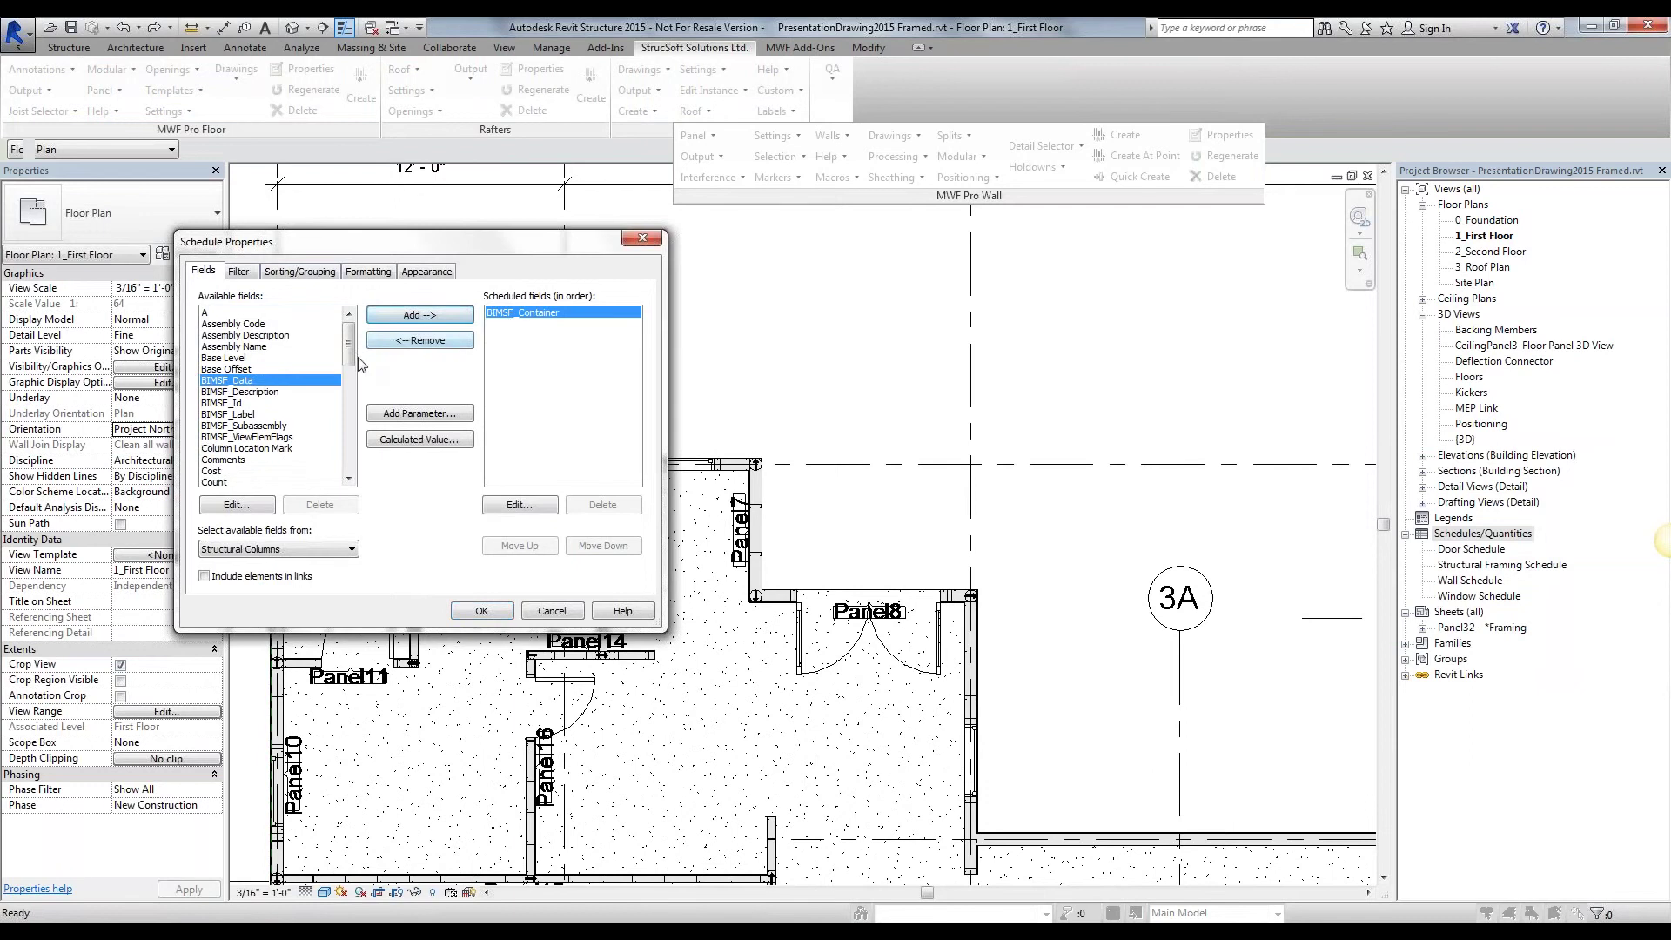
drag(346, 355, 346, 403)
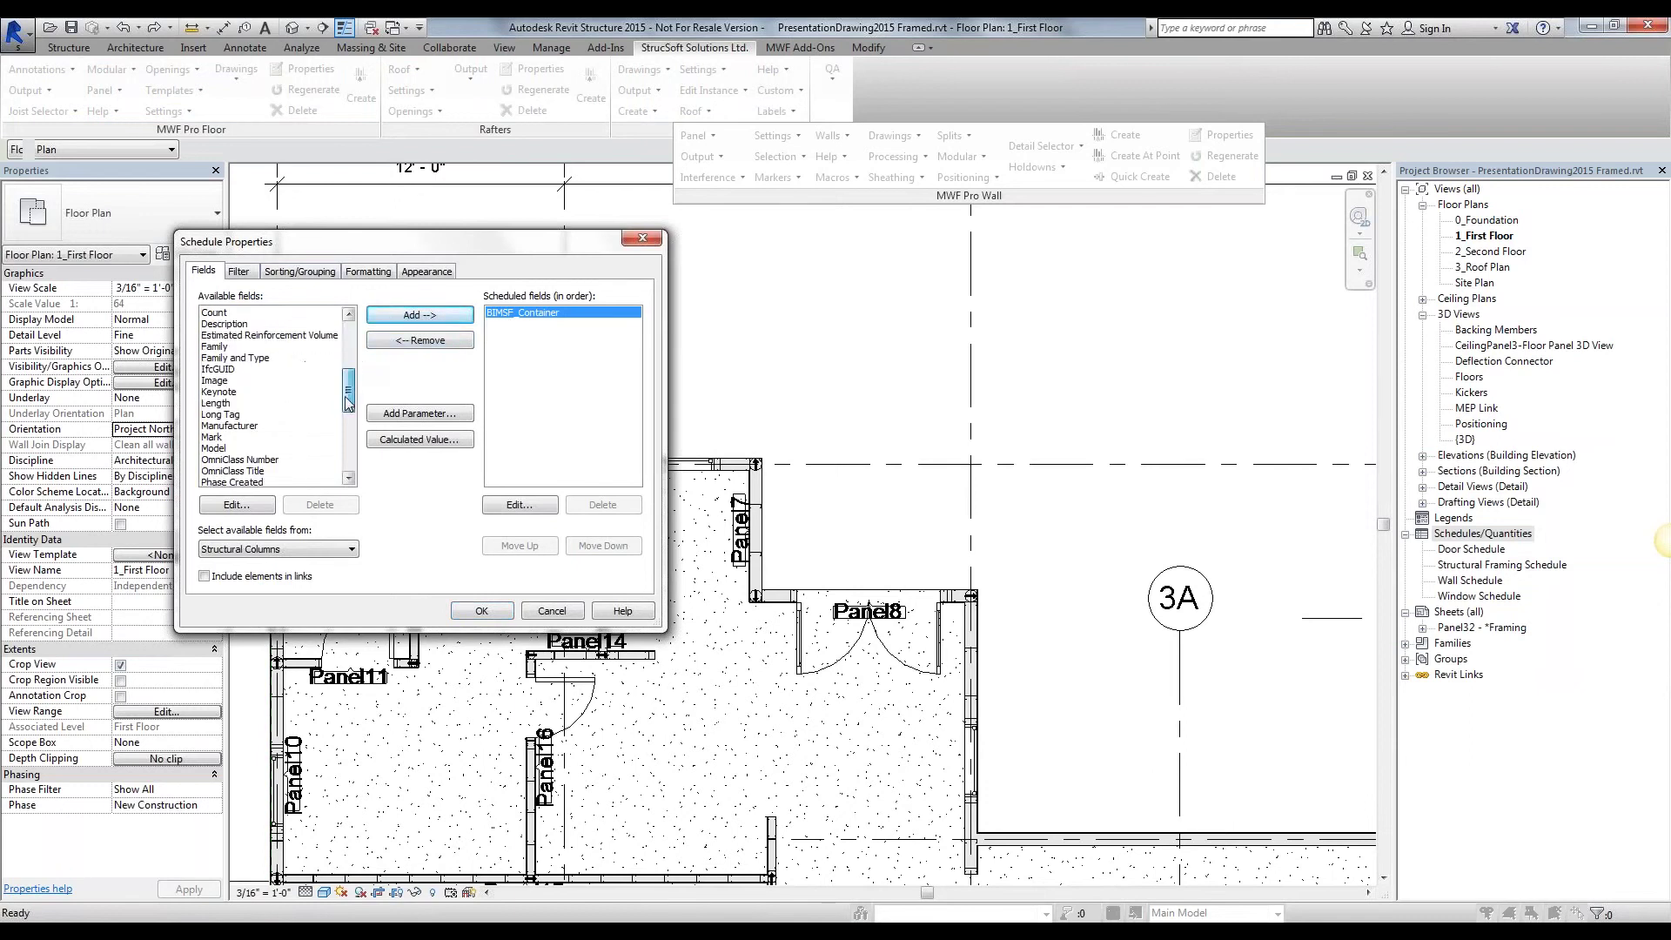
click(261, 358)
click(419, 315)
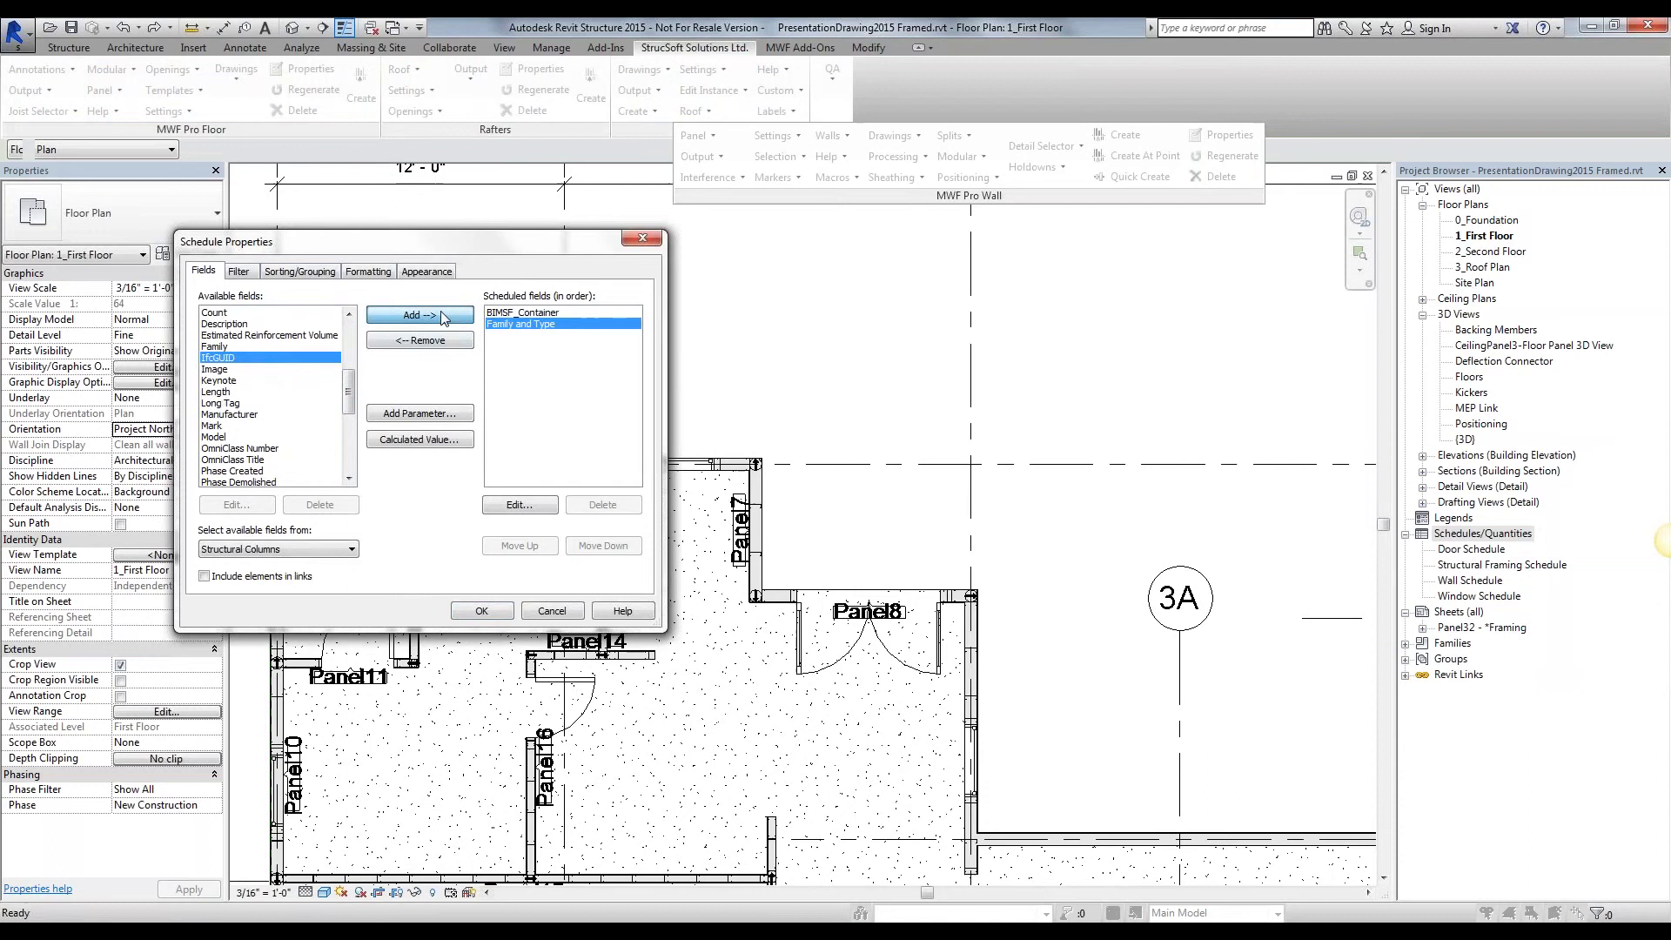
scroll(338, 373, up, 1)
double_click(213, 346)
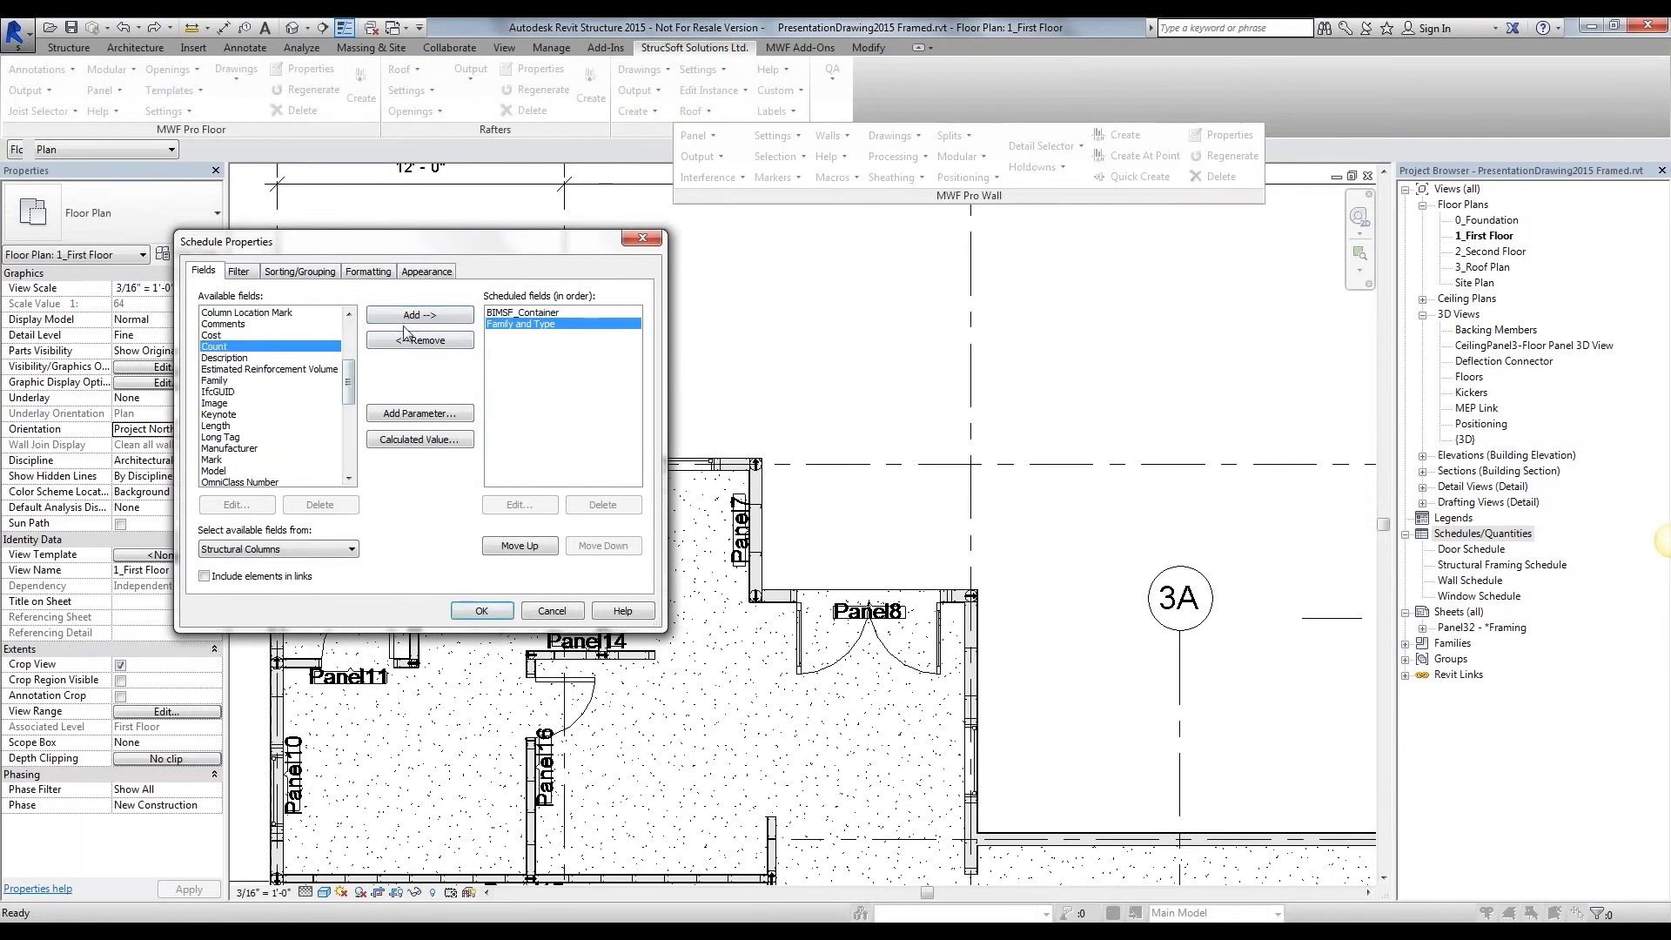
scroll(353, 387, down, 2)
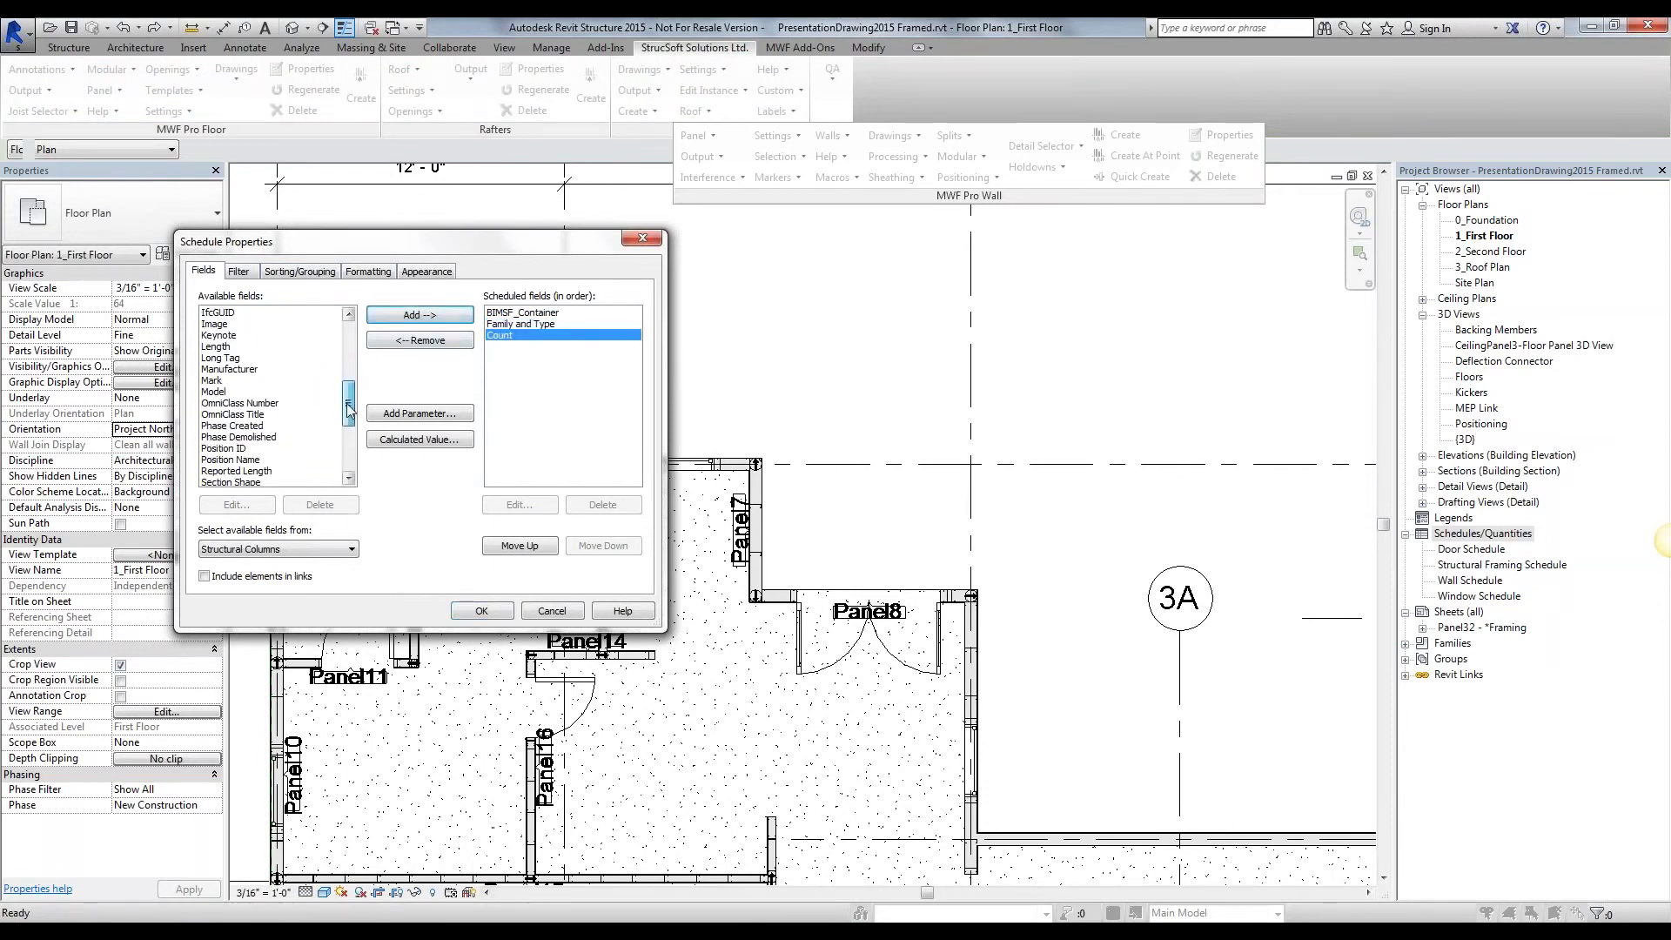
click(213, 346)
click(405, 318)
scroll(348, 409, down, 5)
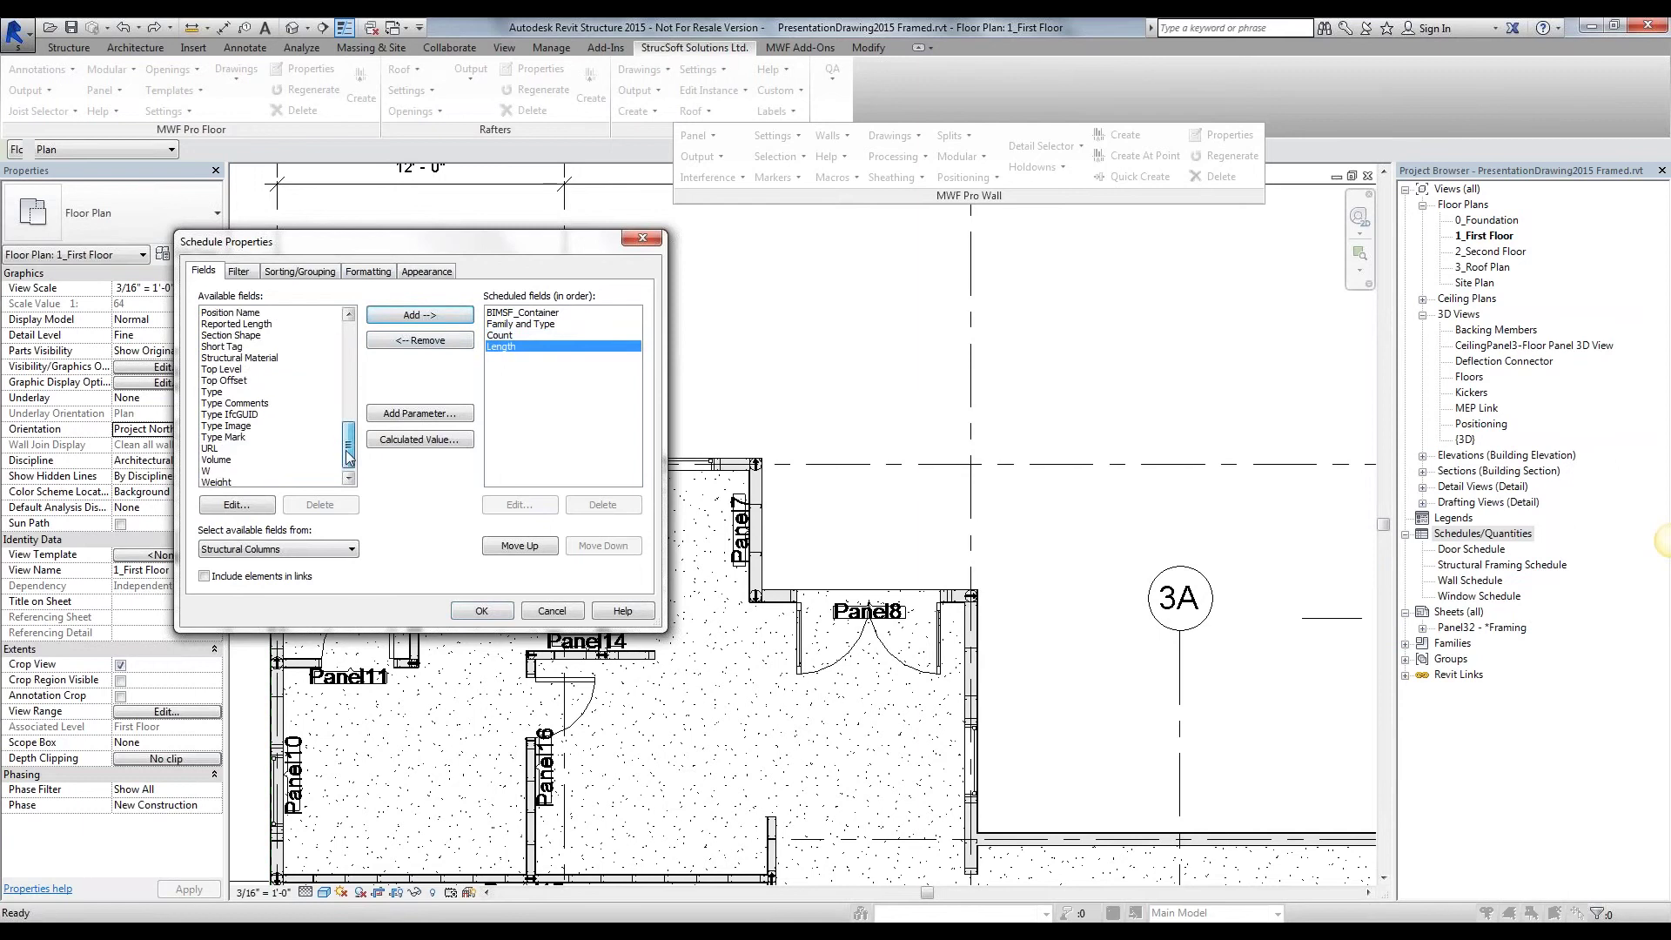
click(216, 471)
click(453, 318)
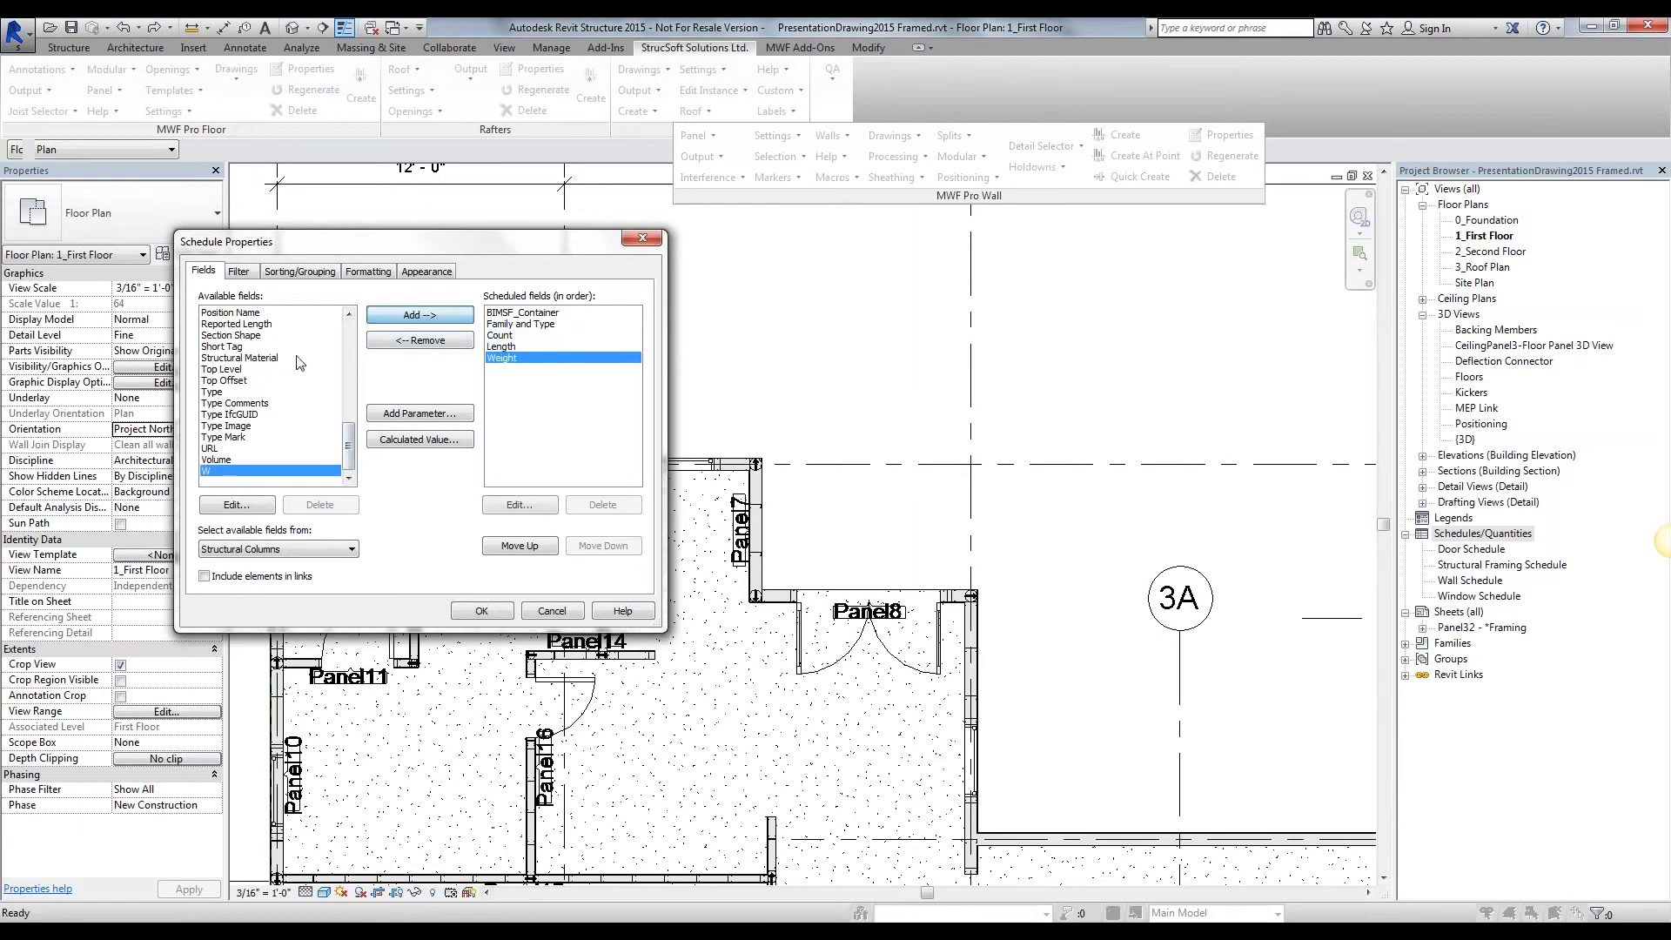
Step: Sort by BIMSF_Container with headers, then Family and Type, then Length, with Itemize every instance off
click(321, 274)
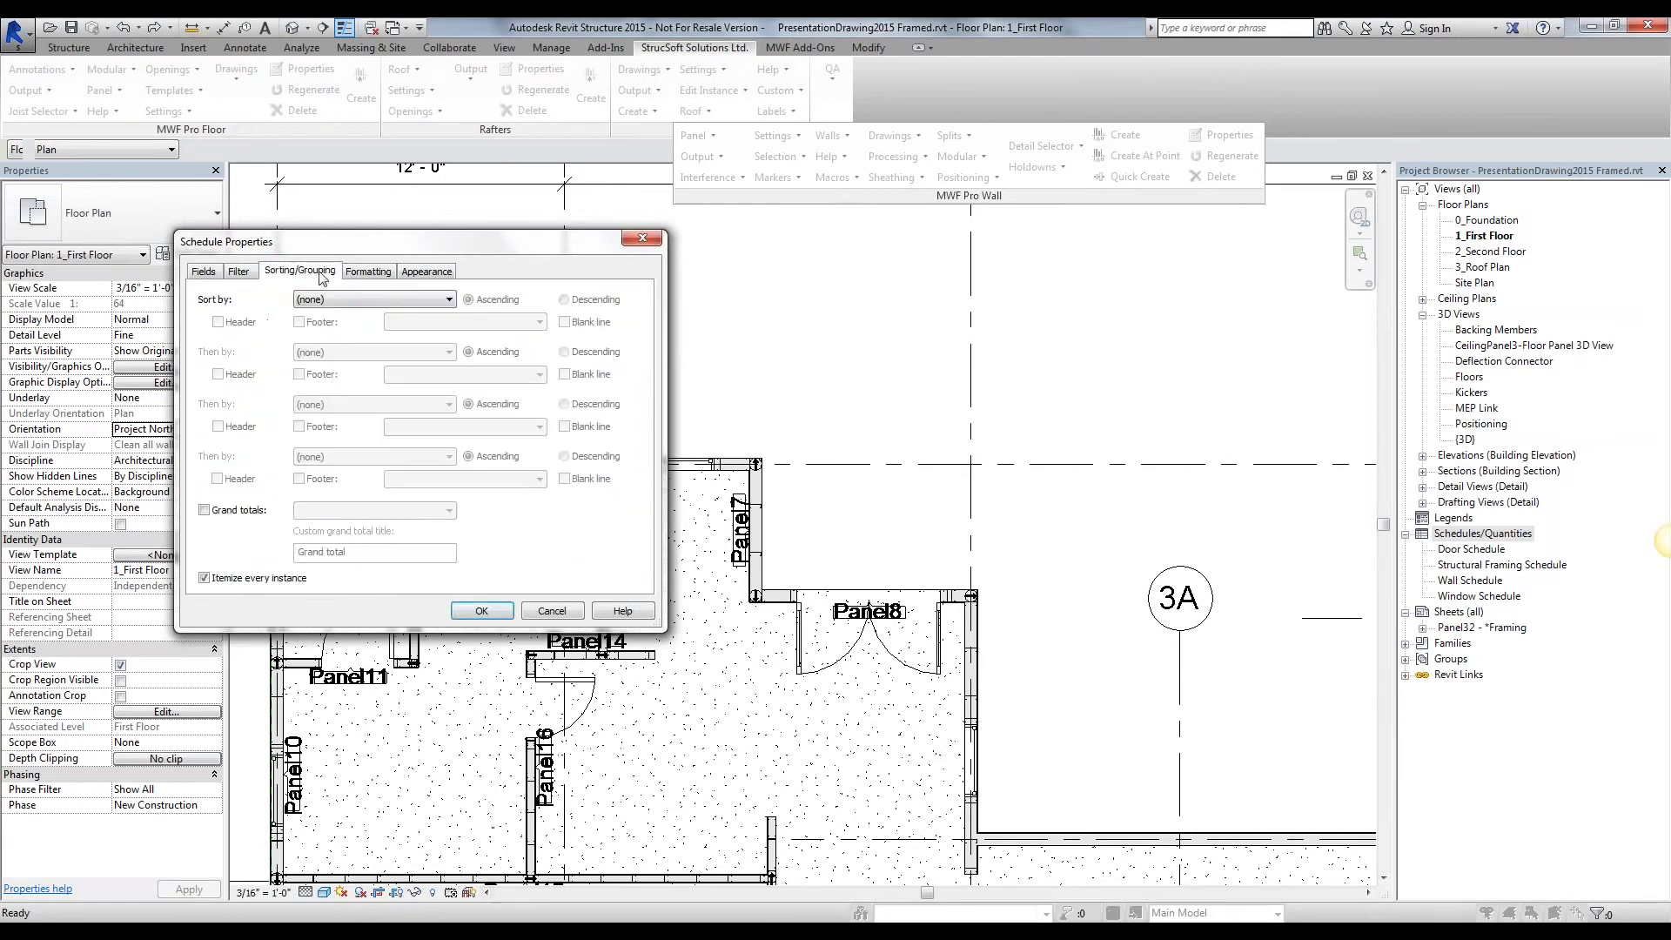
click(429, 300)
click(348, 324)
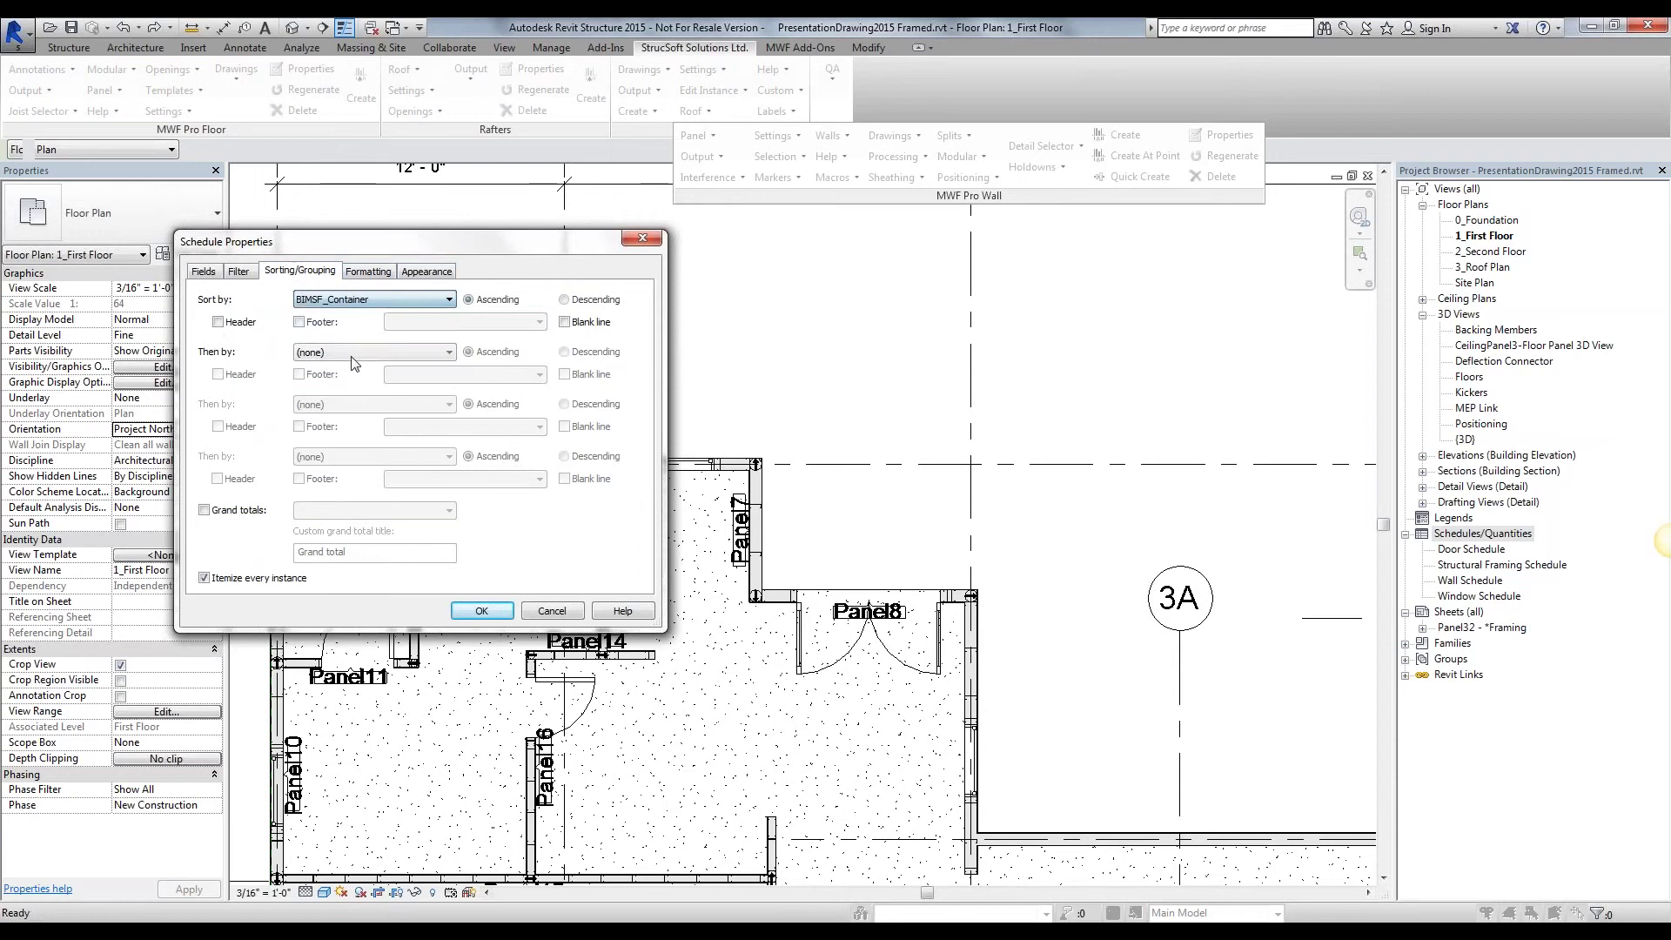
click(217, 322)
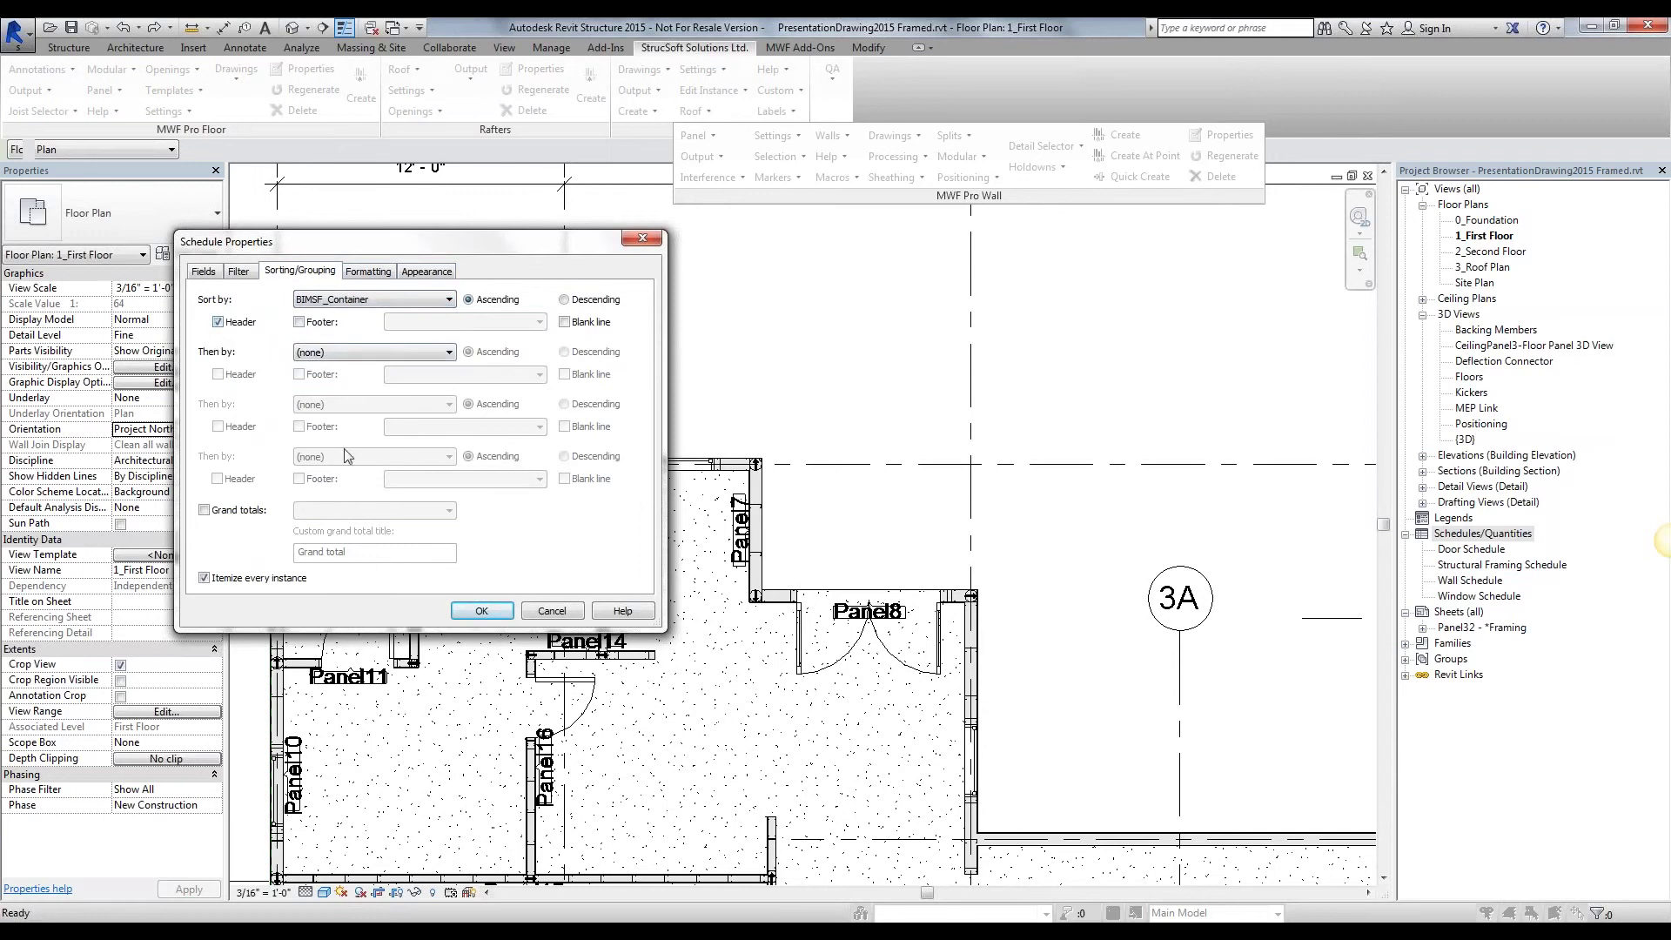
click(353, 352)
click(329, 391)
click(331, 405)
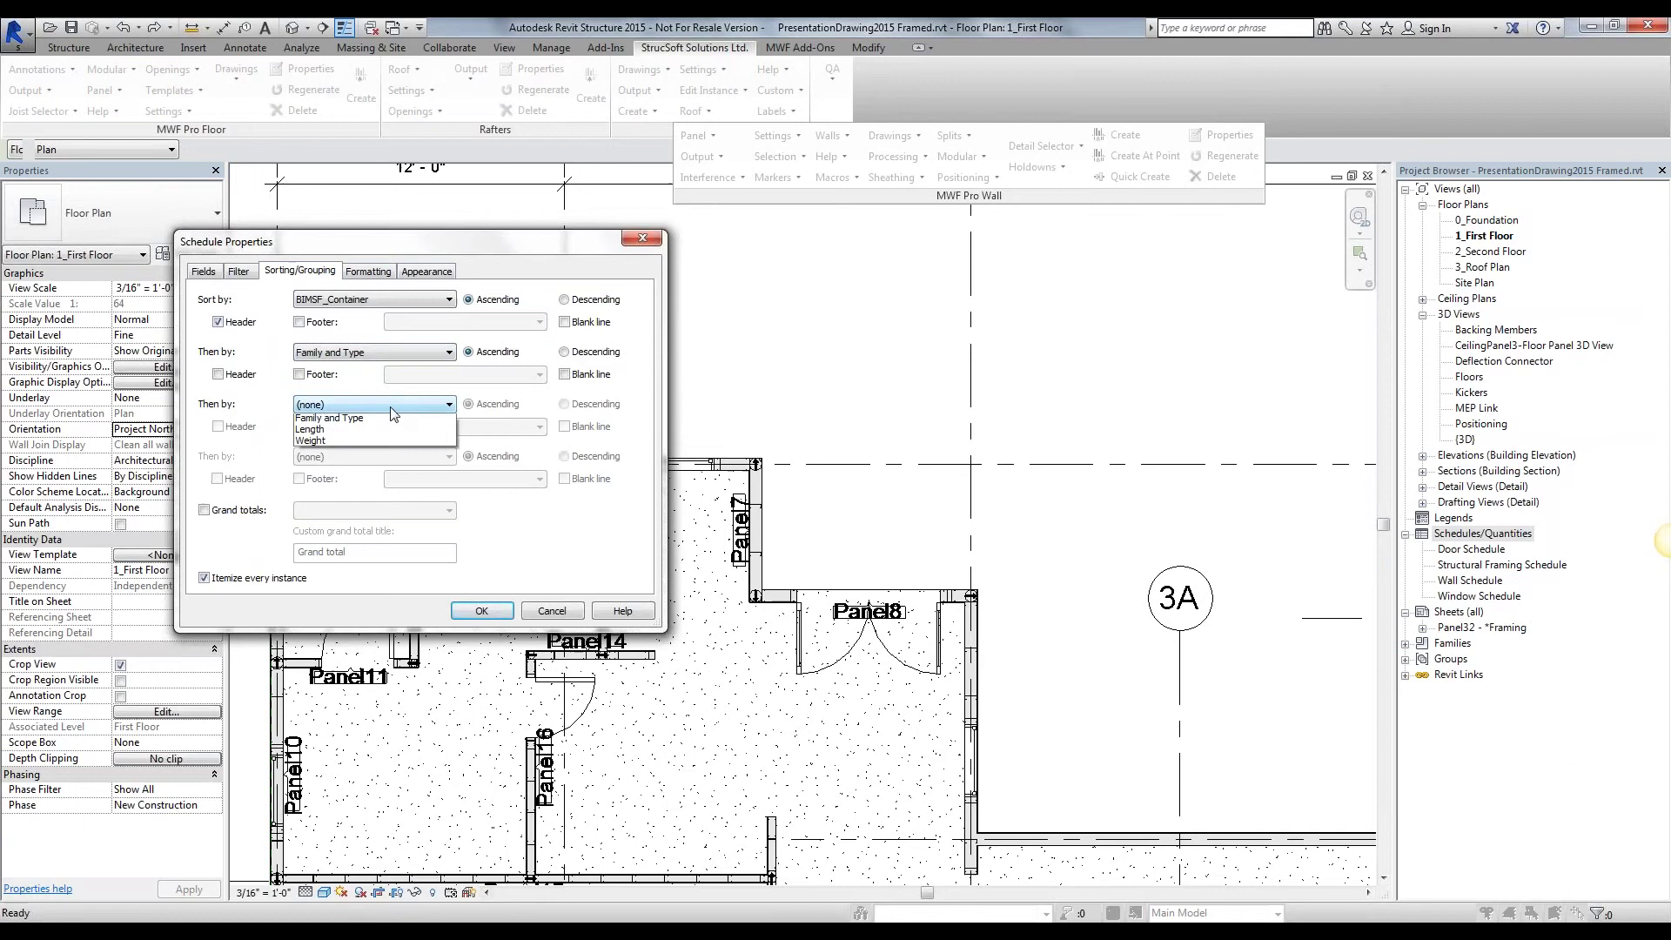
click(323, 455)
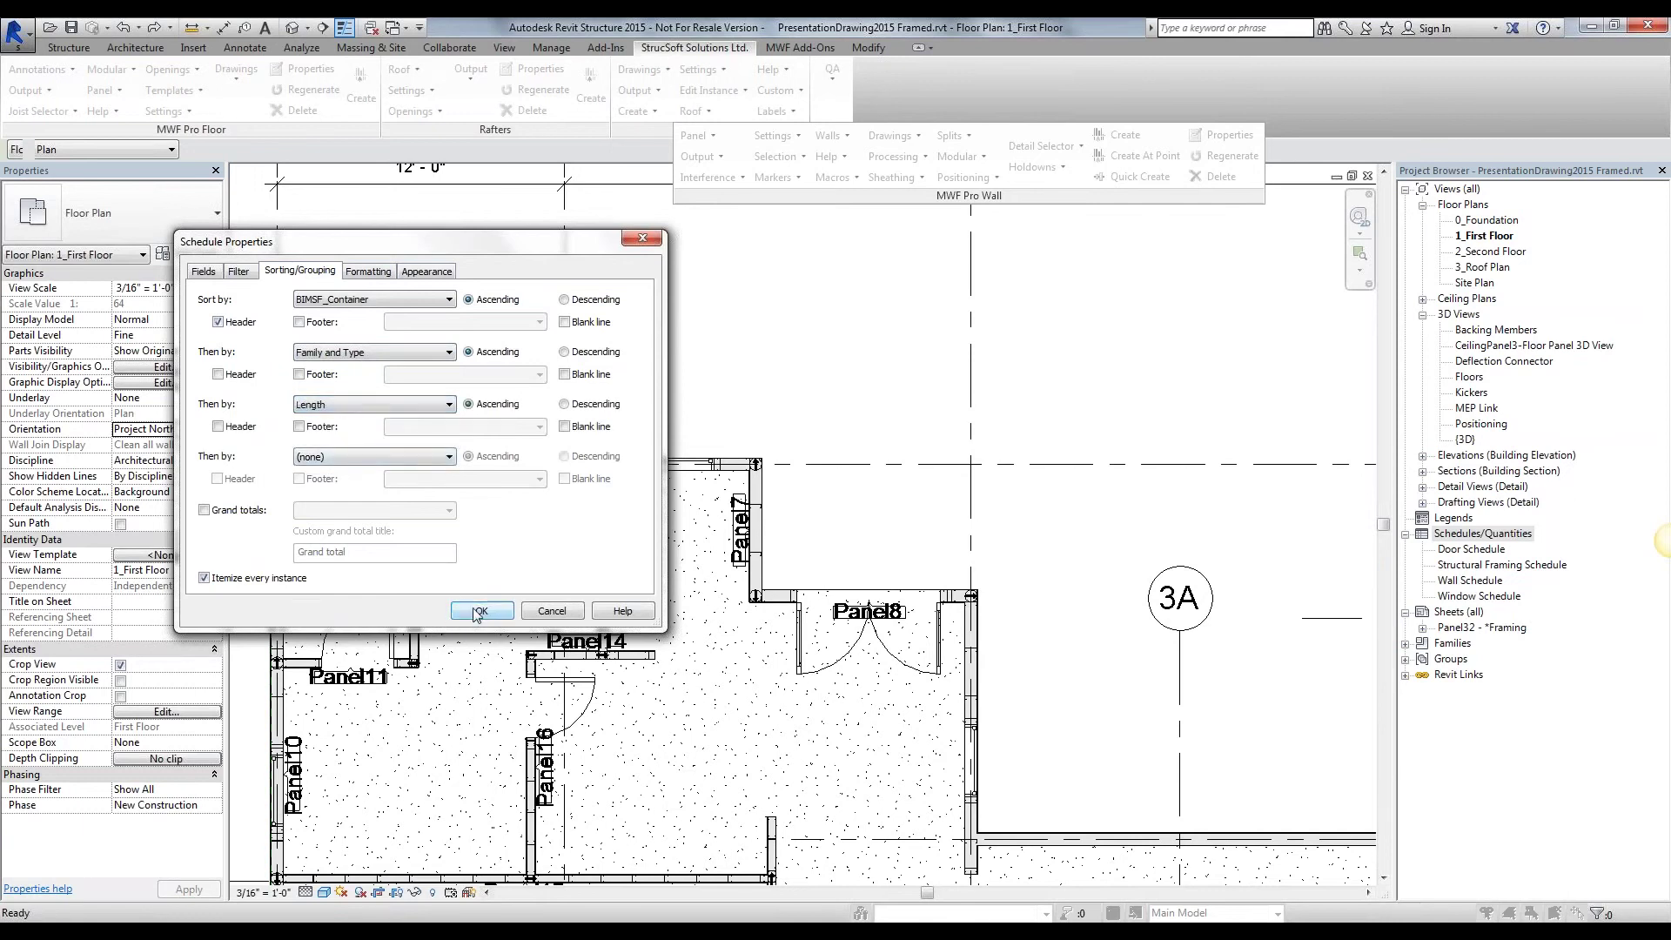
click(205, 578)
Step: Create the panel-grouped column schedule, widen the Family and Type column to show full names, and reopen Fields
click(481, 611)
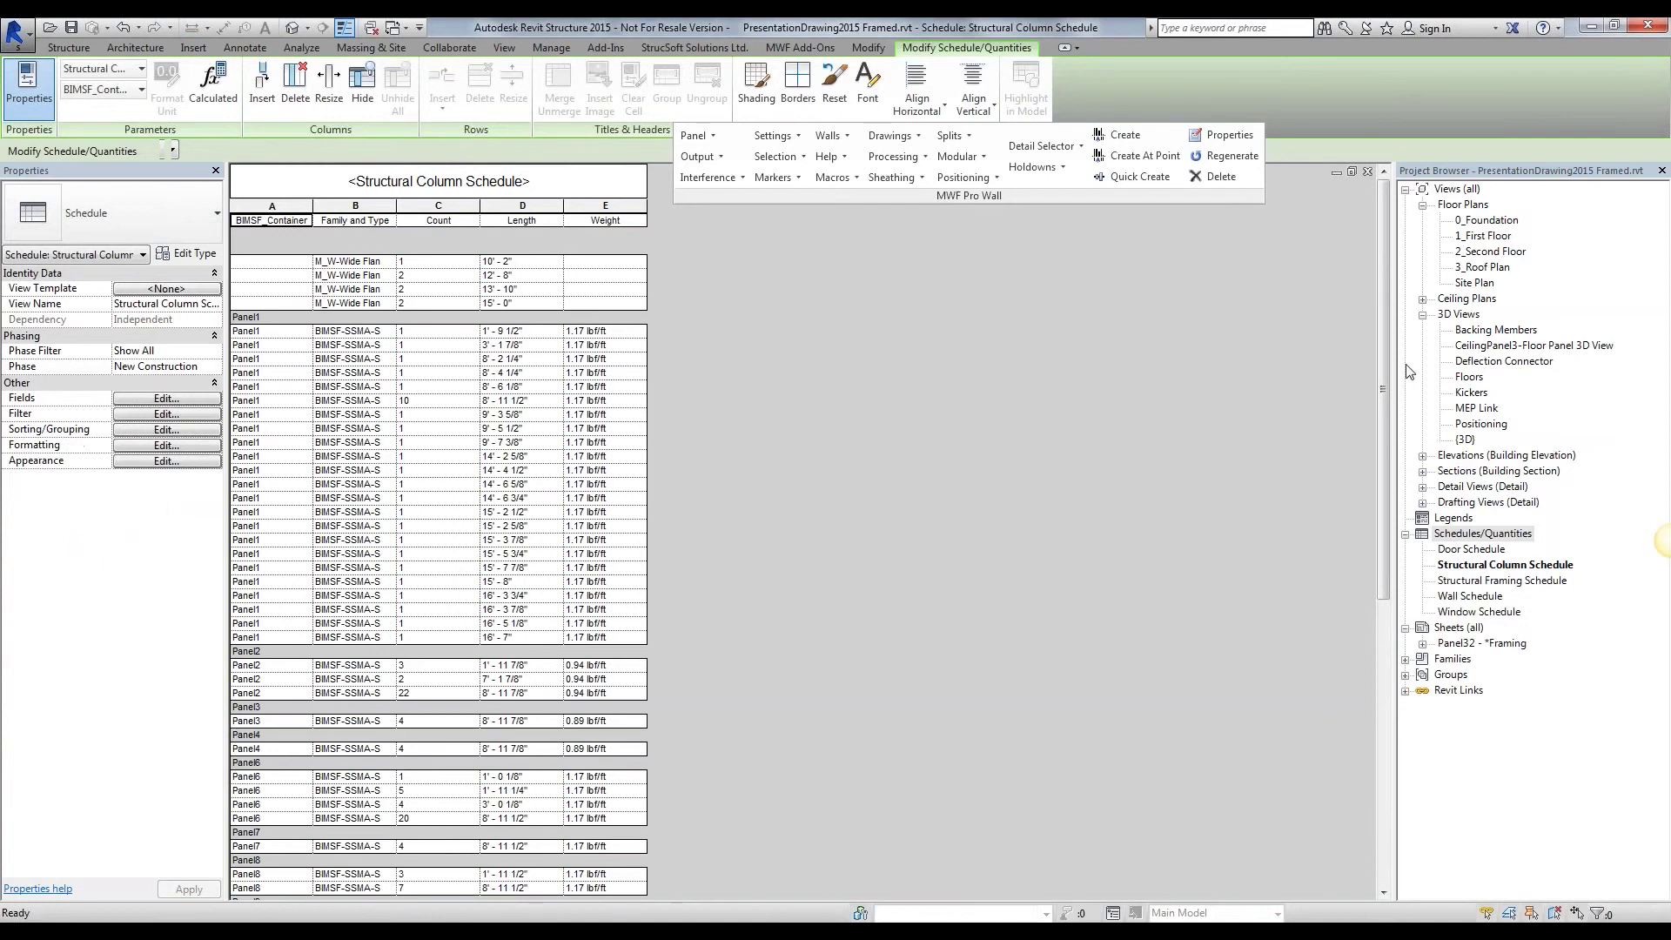
drag(1385, 280, 1362, 423)
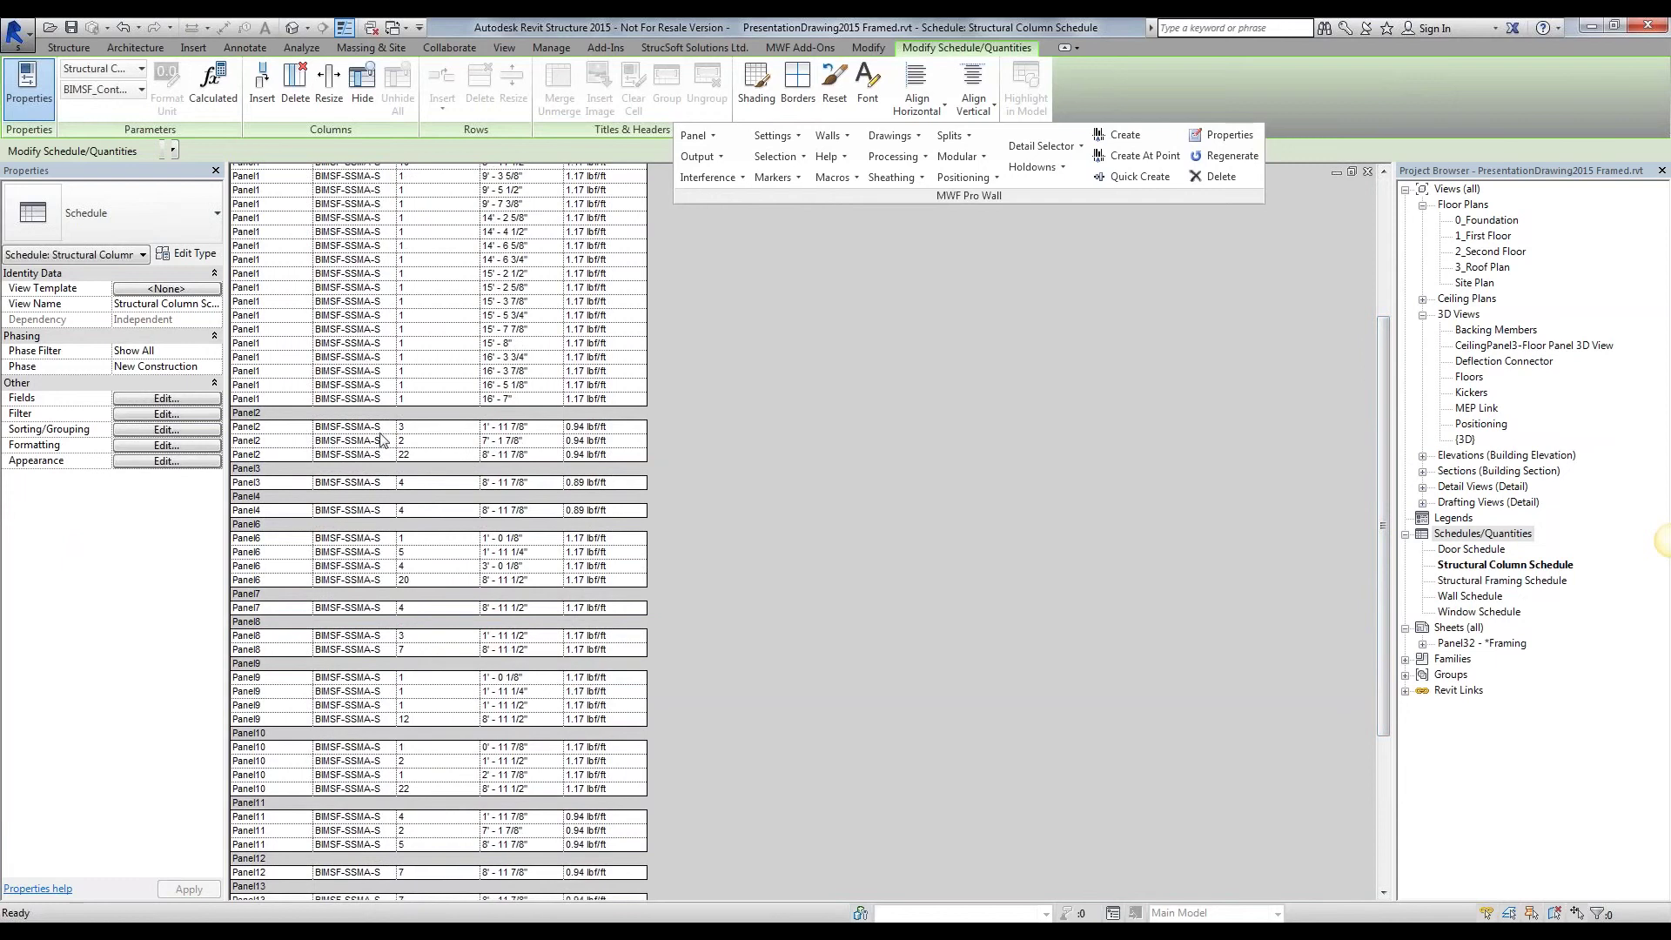
click(402, 177)
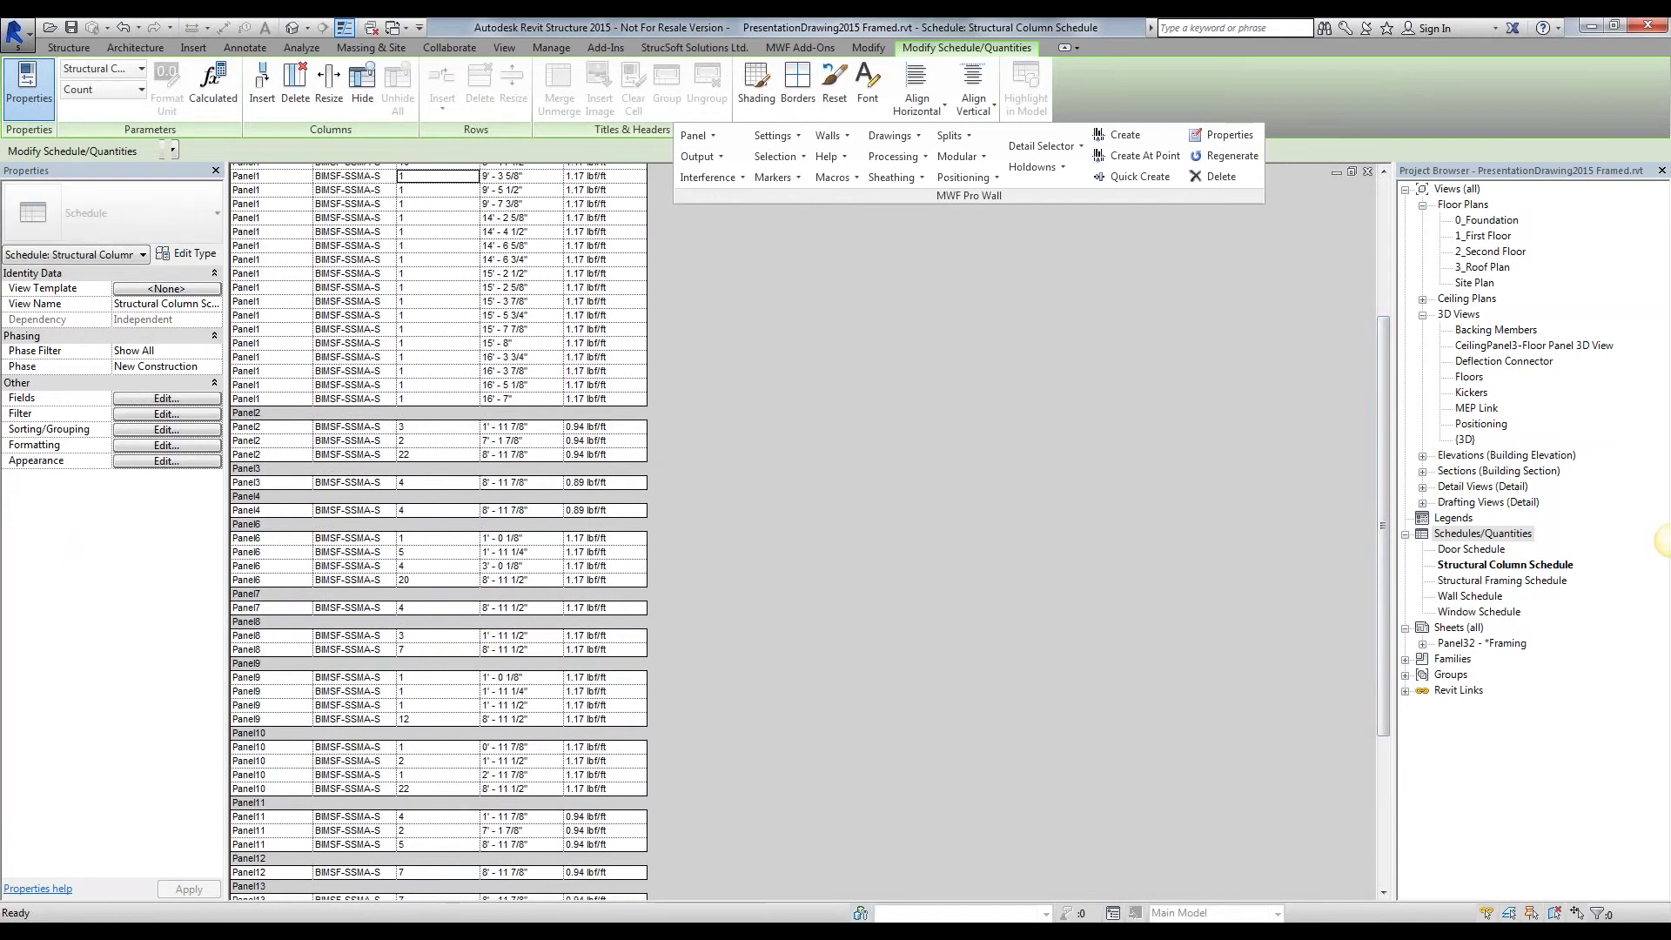
drag(398, 191, 582, 213)
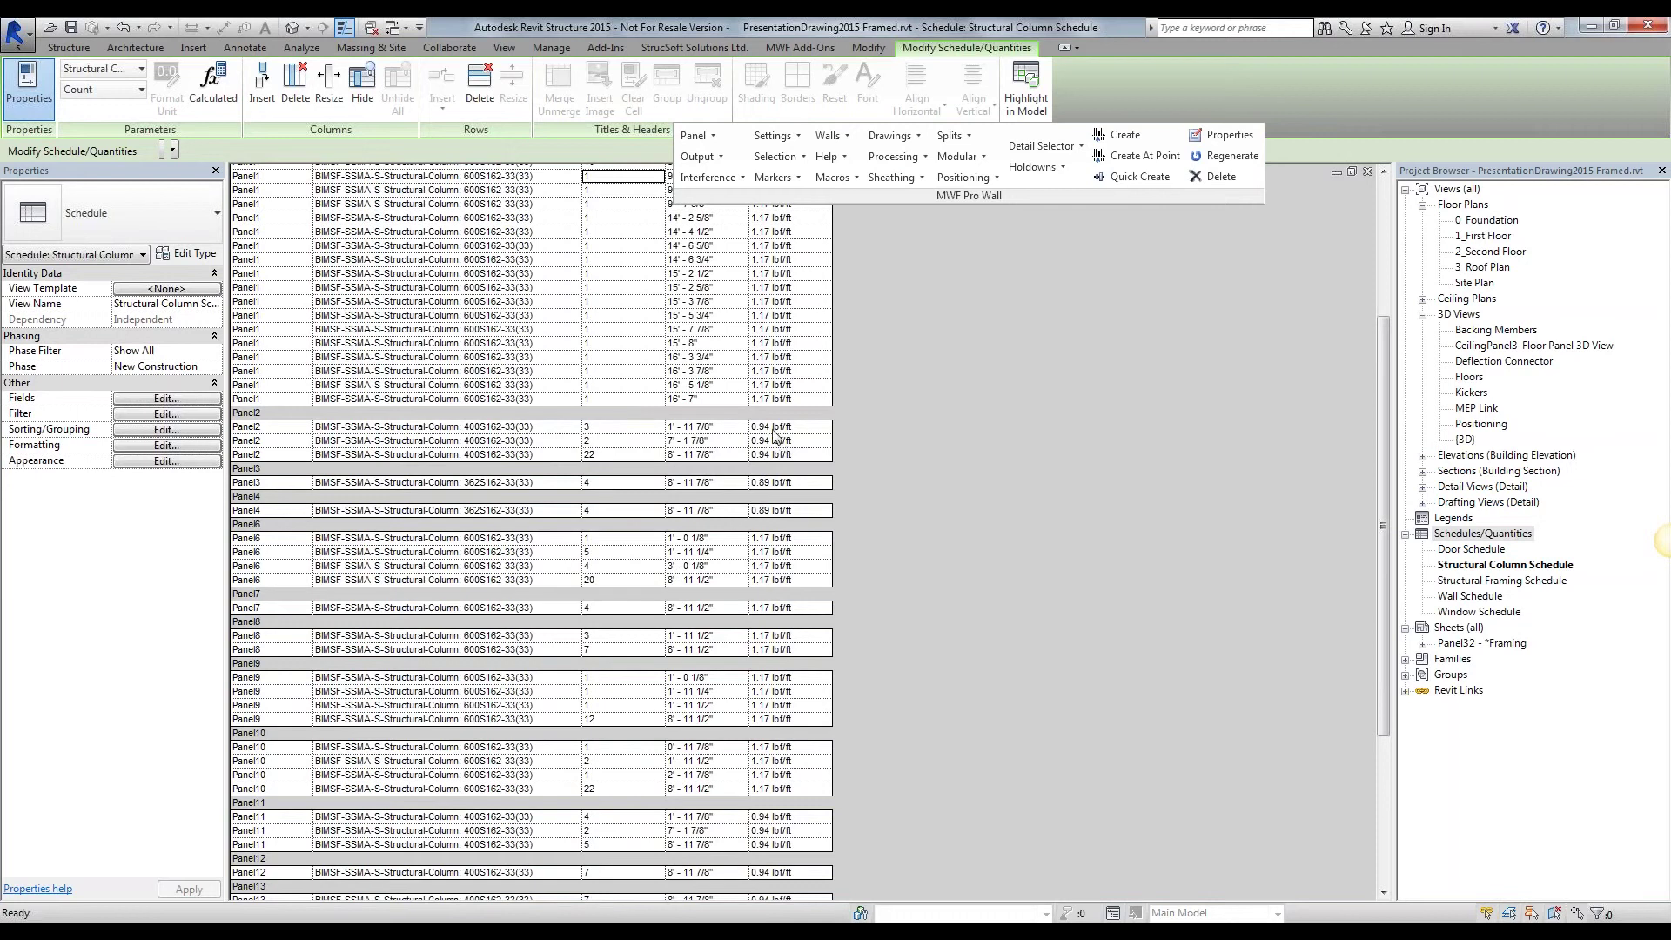
click(186, 397)
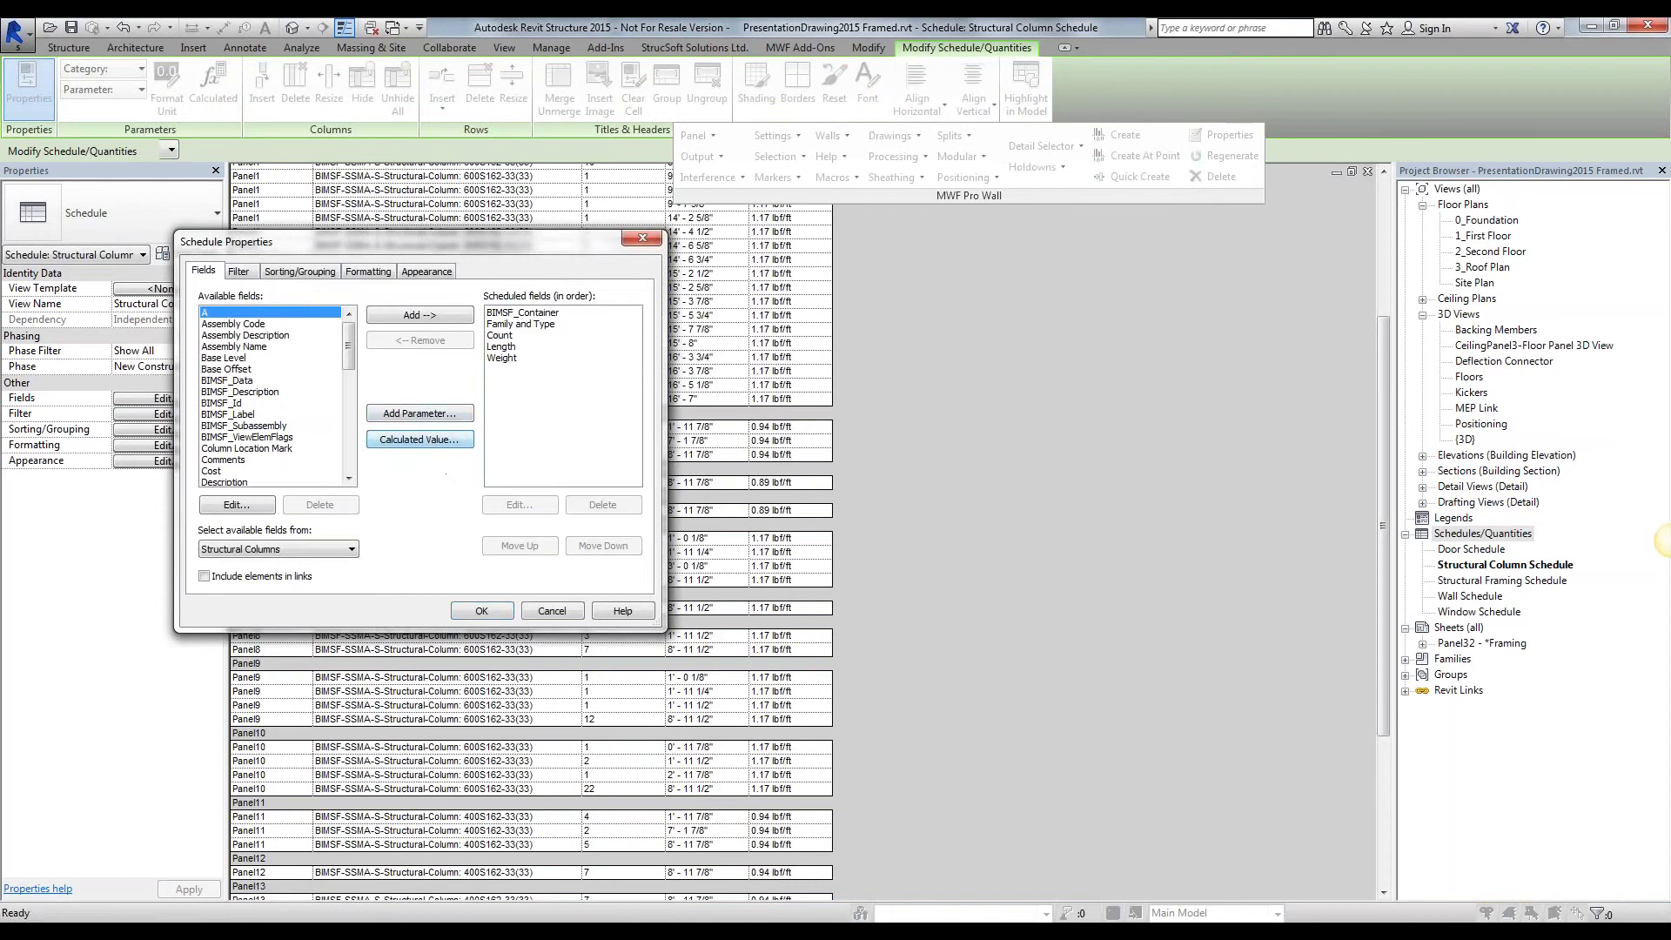
Step: Define a calculated formula field named Total Weight with Structural discipline and Weight type
drag(418, 241, 624, 221)
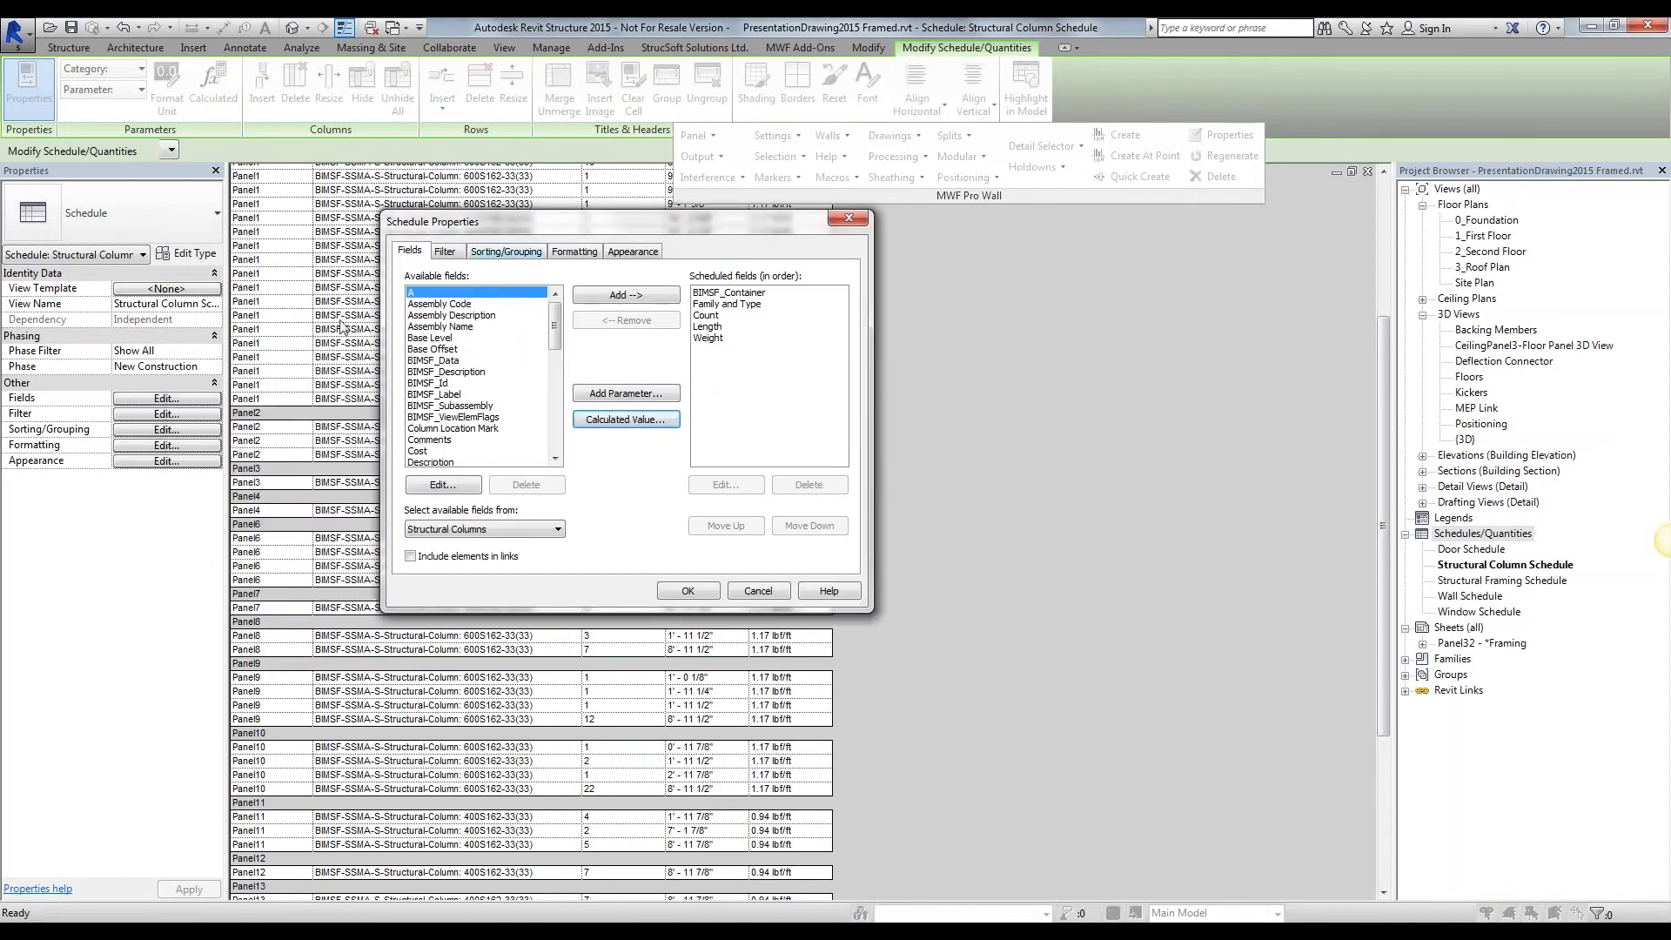
click(626, 421)
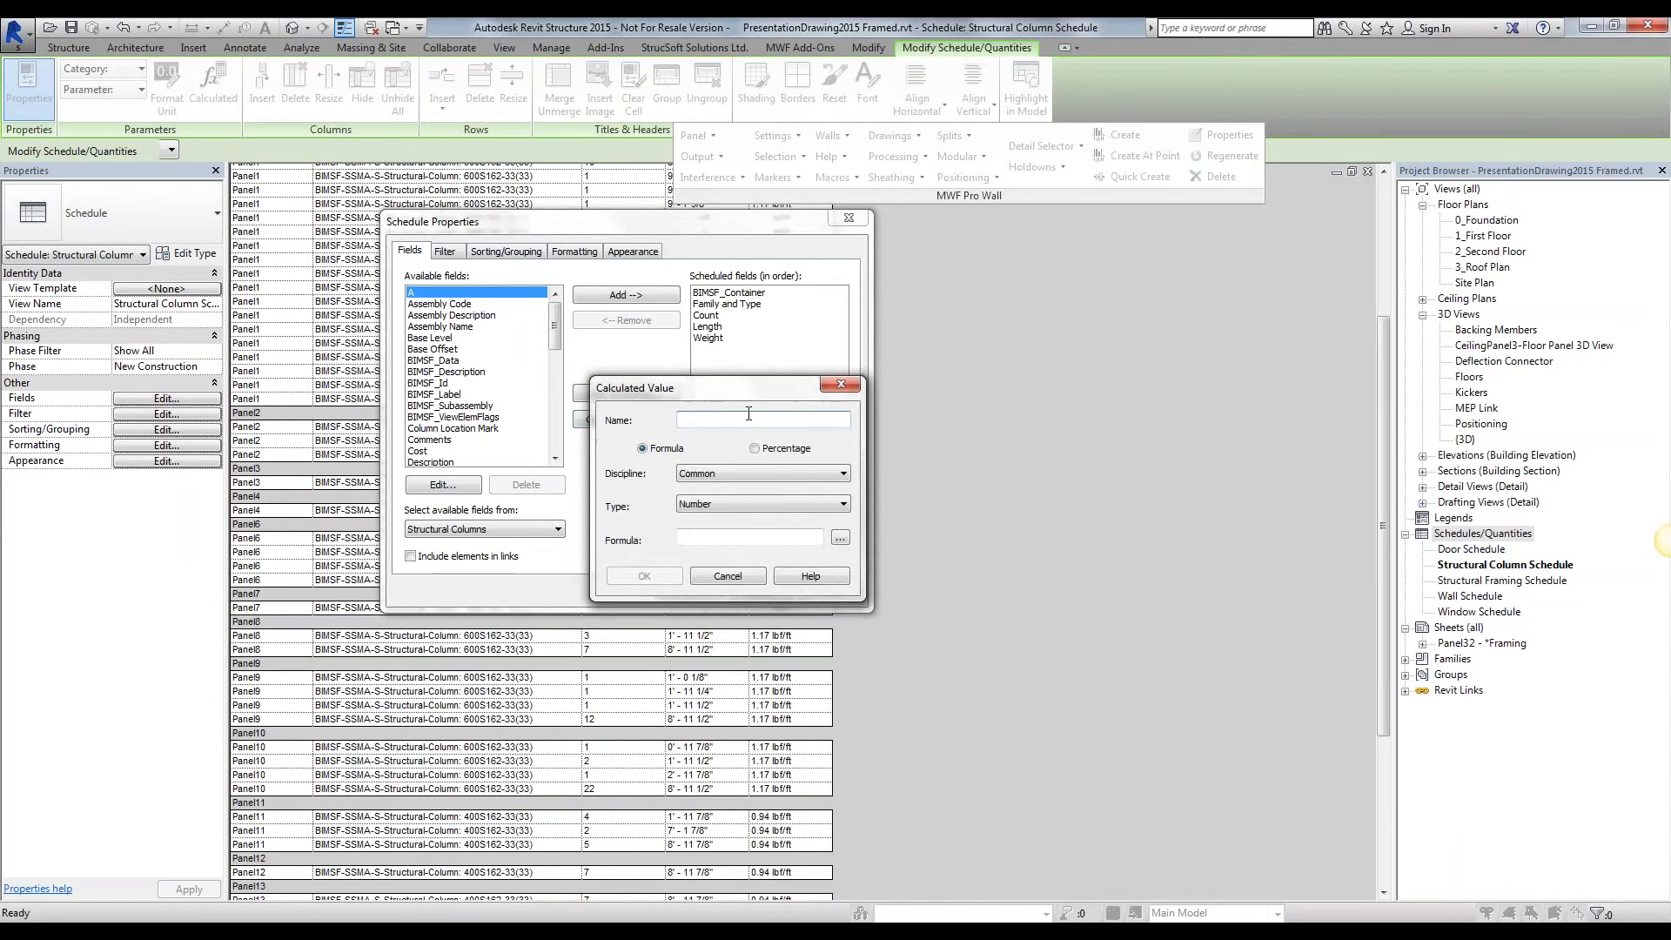
text(Total Weight)
click(655, 458)
click(794, 477)
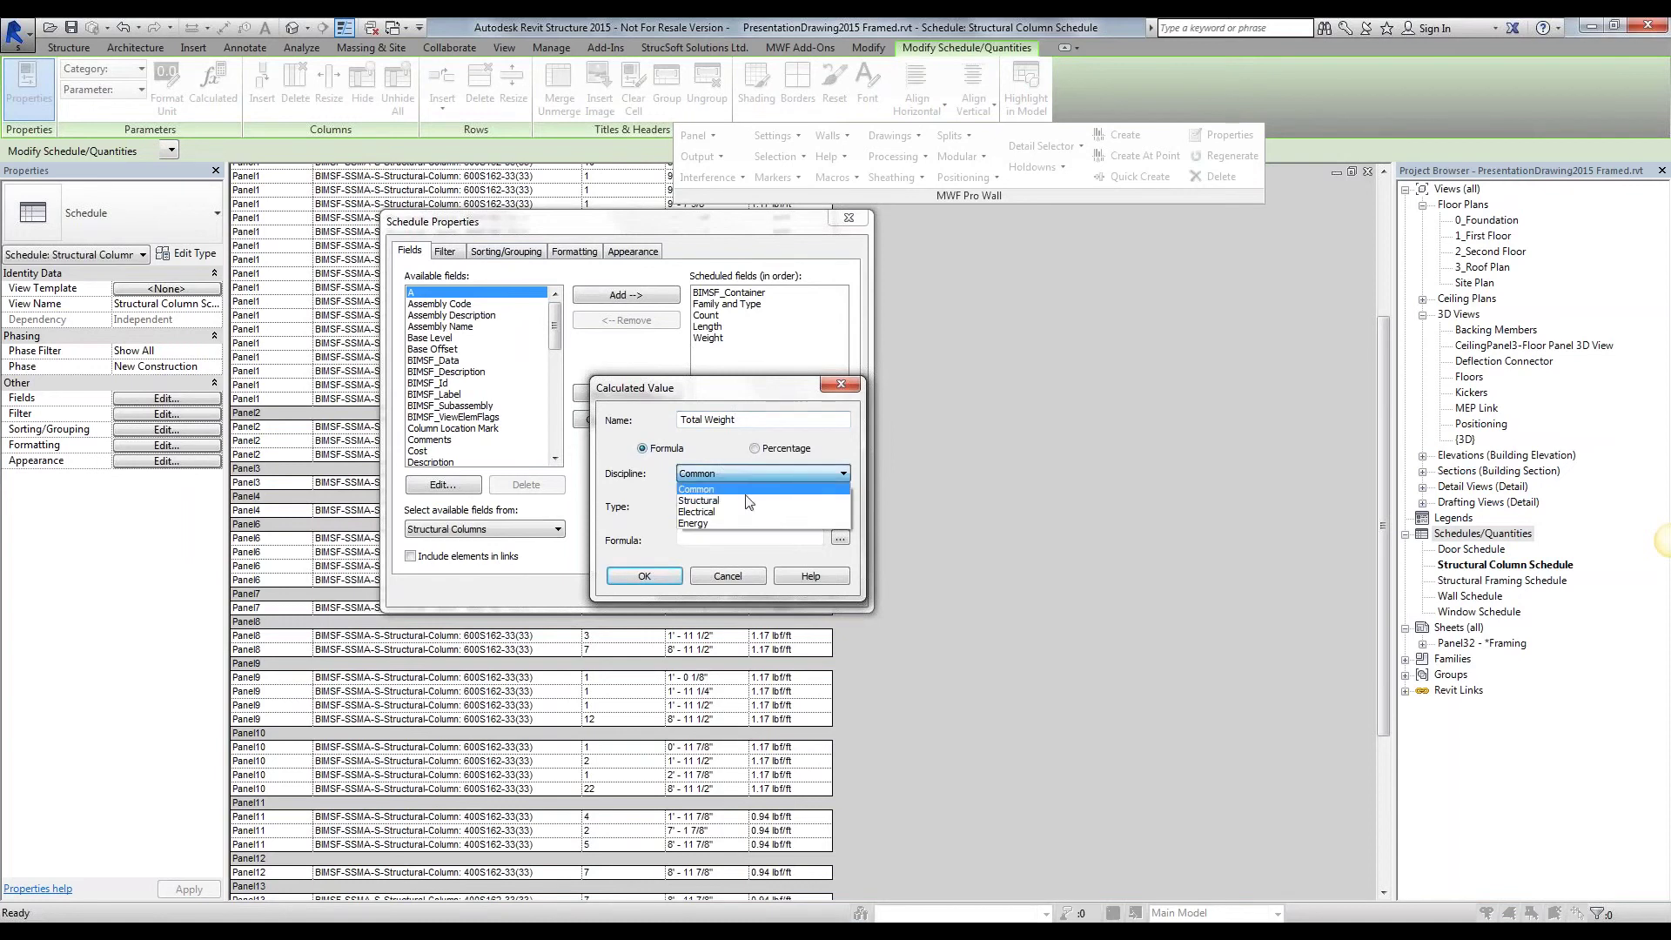
click(745, 494)
click(829, 506)
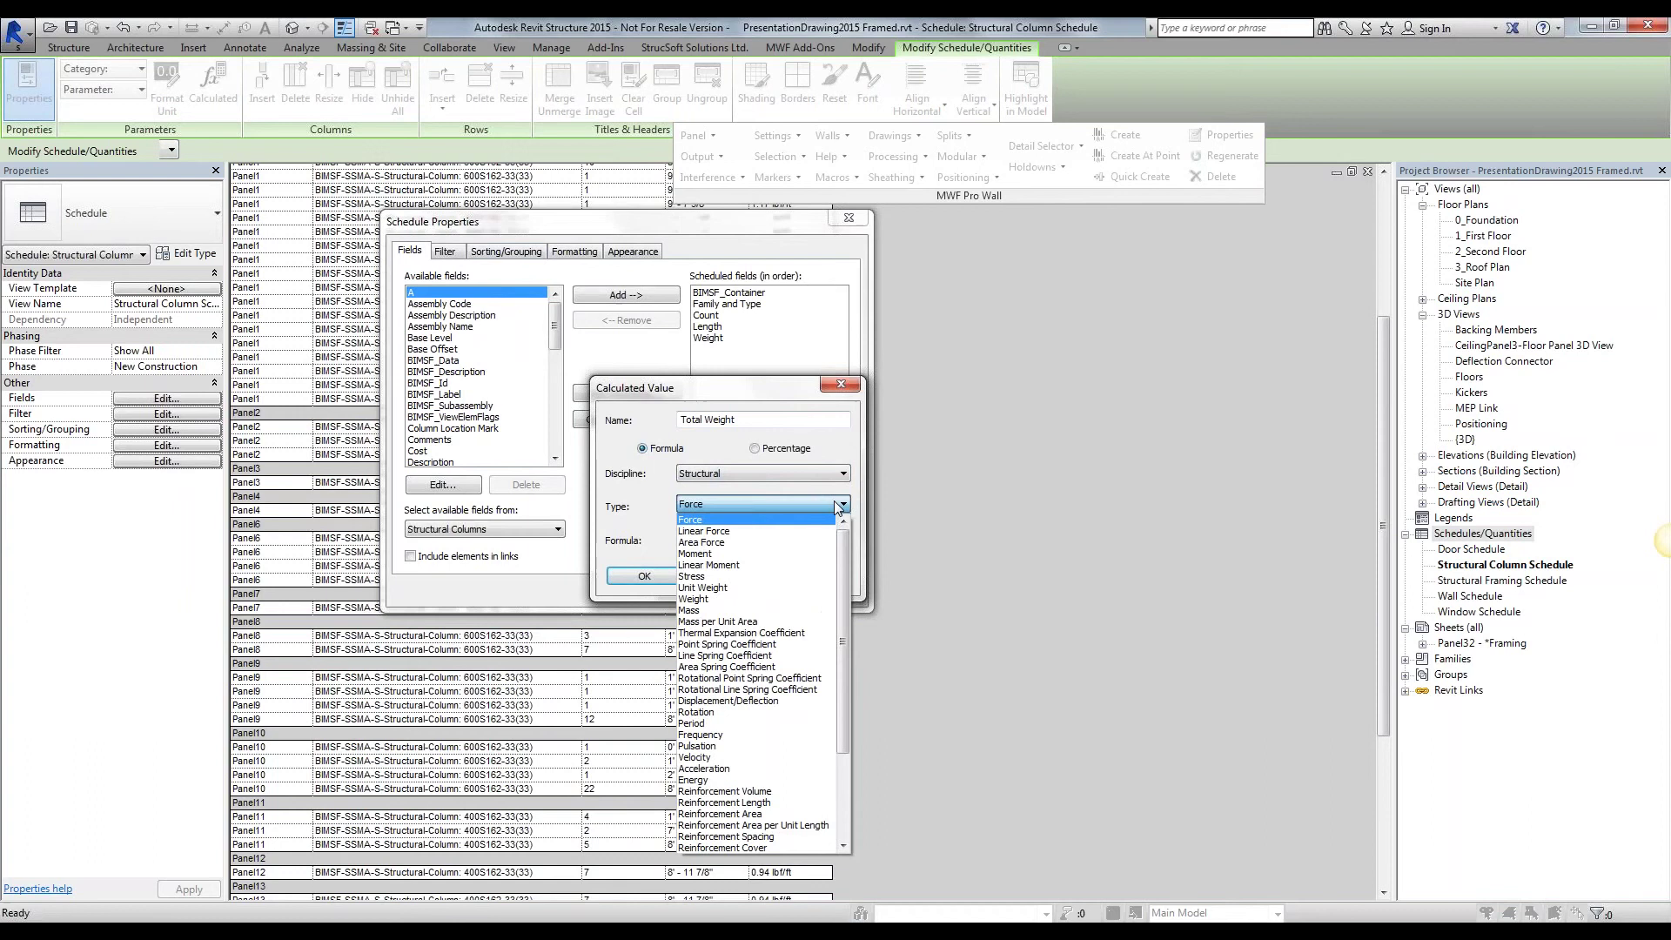
click(699, 601)
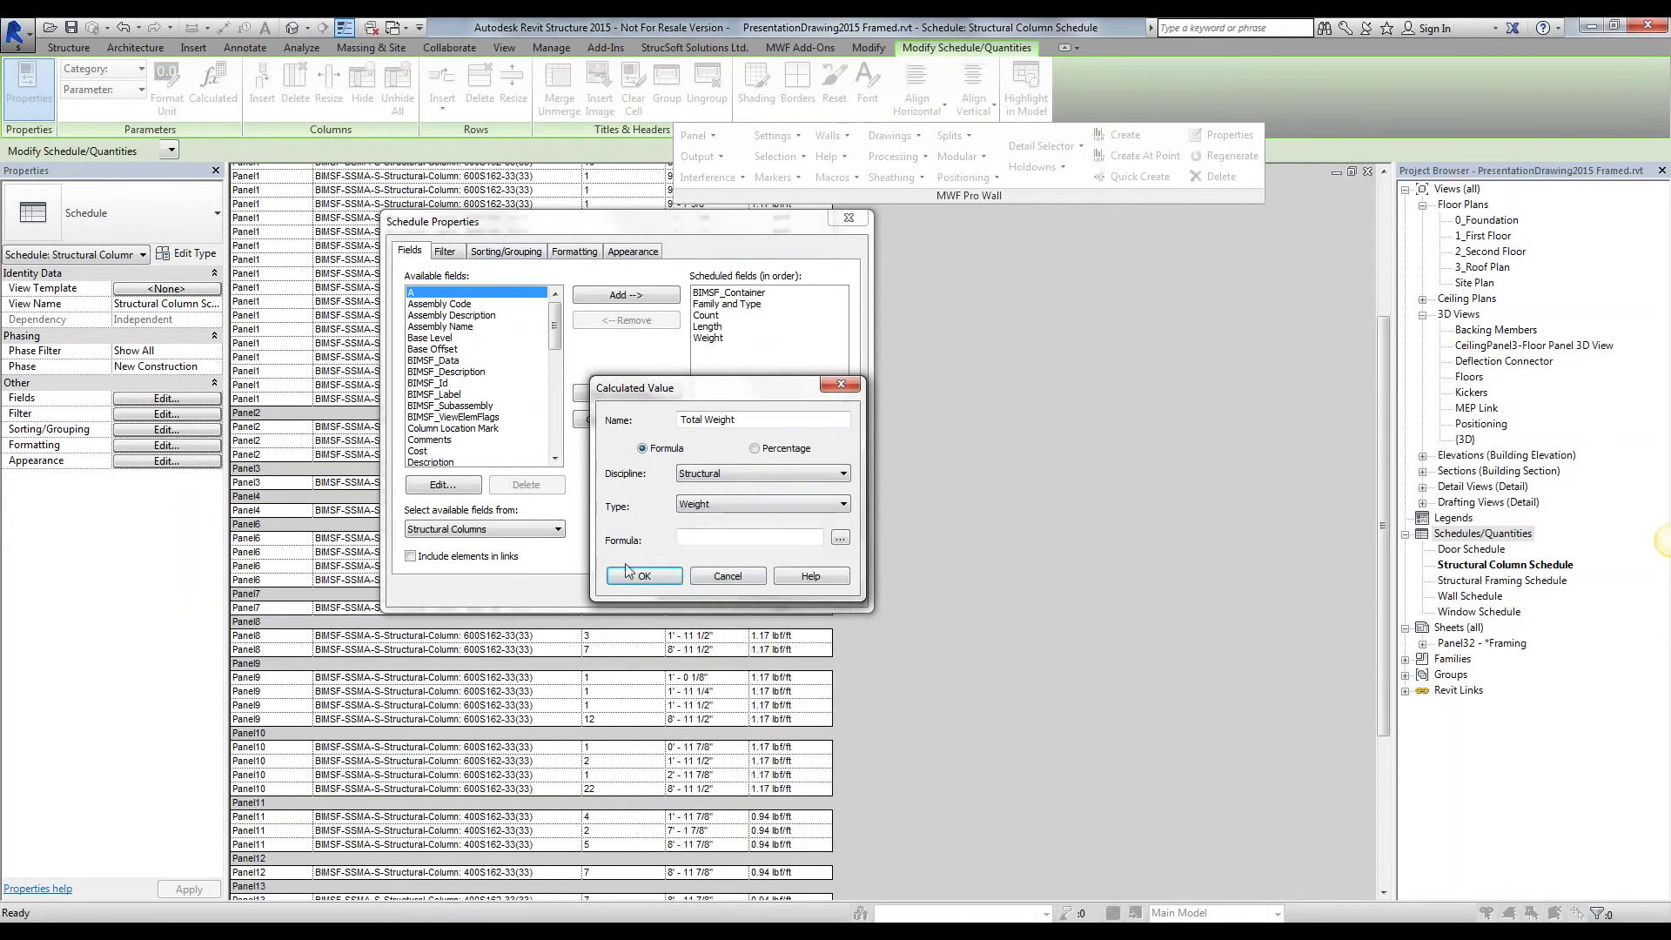
Step: Build the formula Weight*Length for the Total Weight field and confirm it
click(781, 537)
click(840, 538)
click(921, 452)
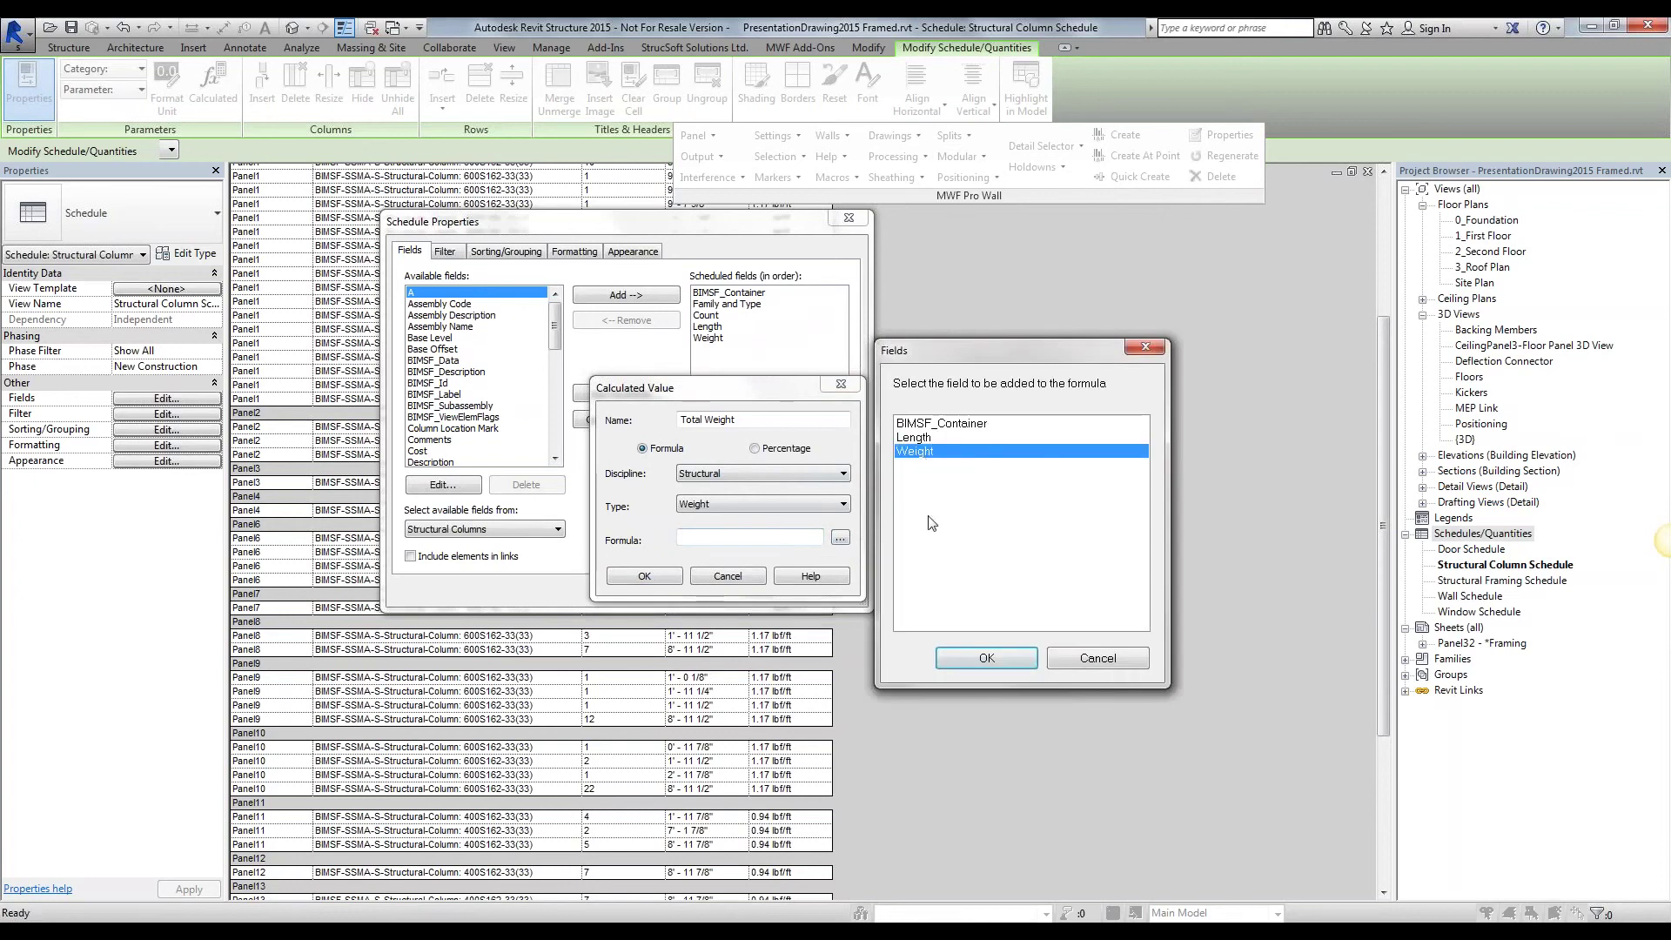
click(994, 653)
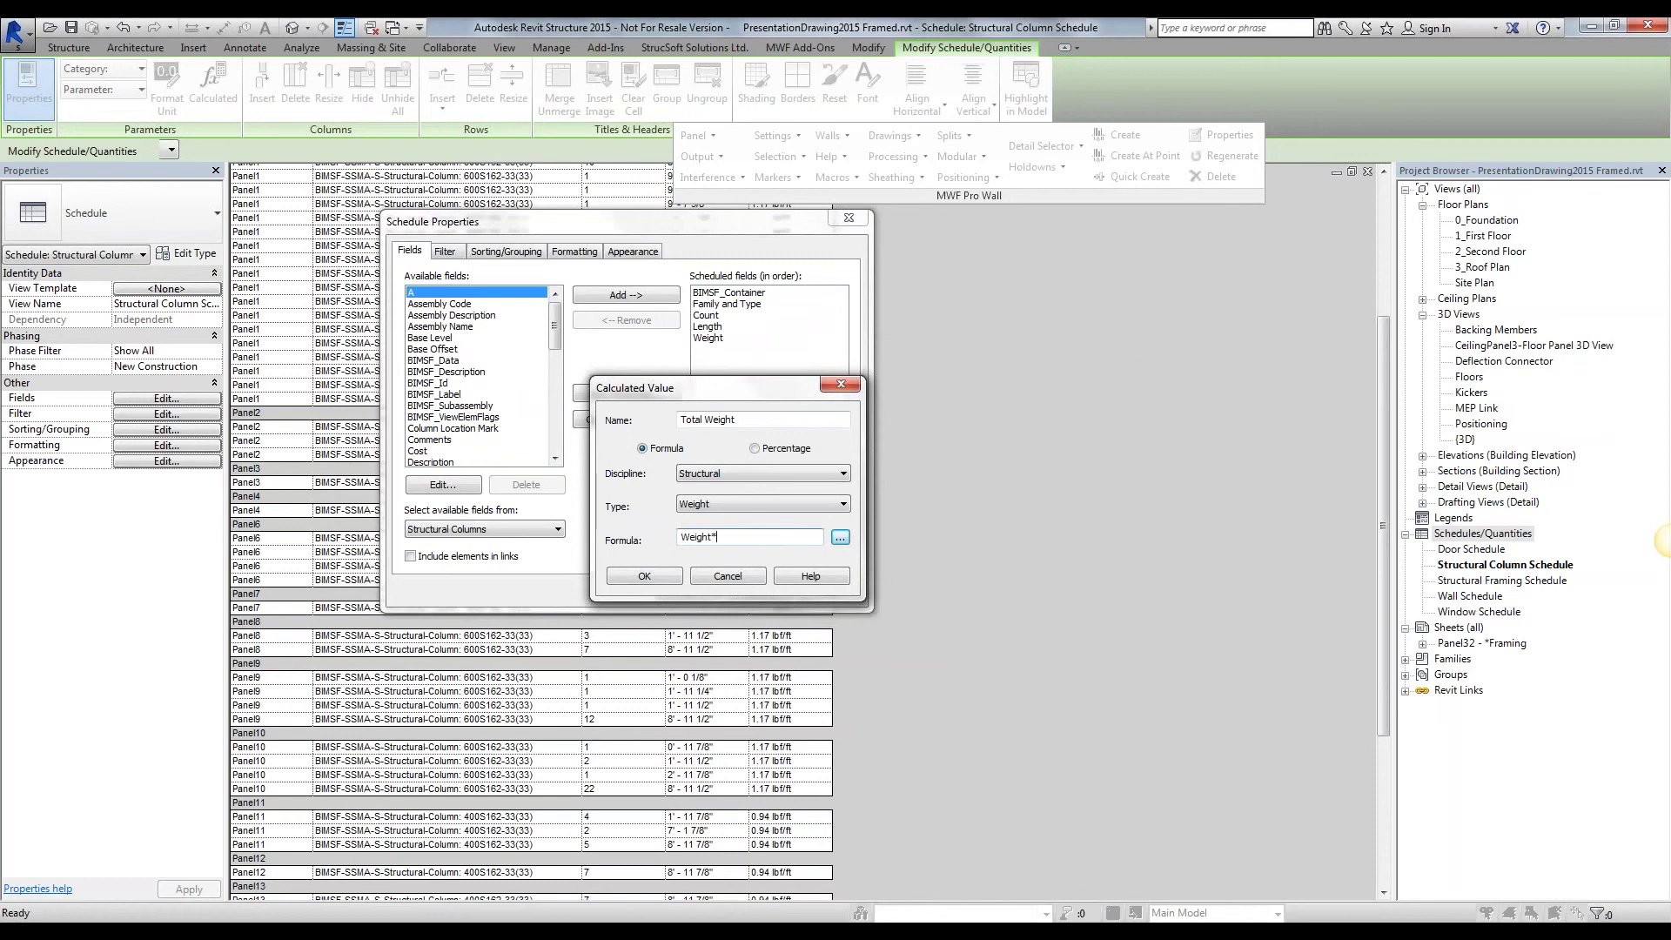
click(839, 538)
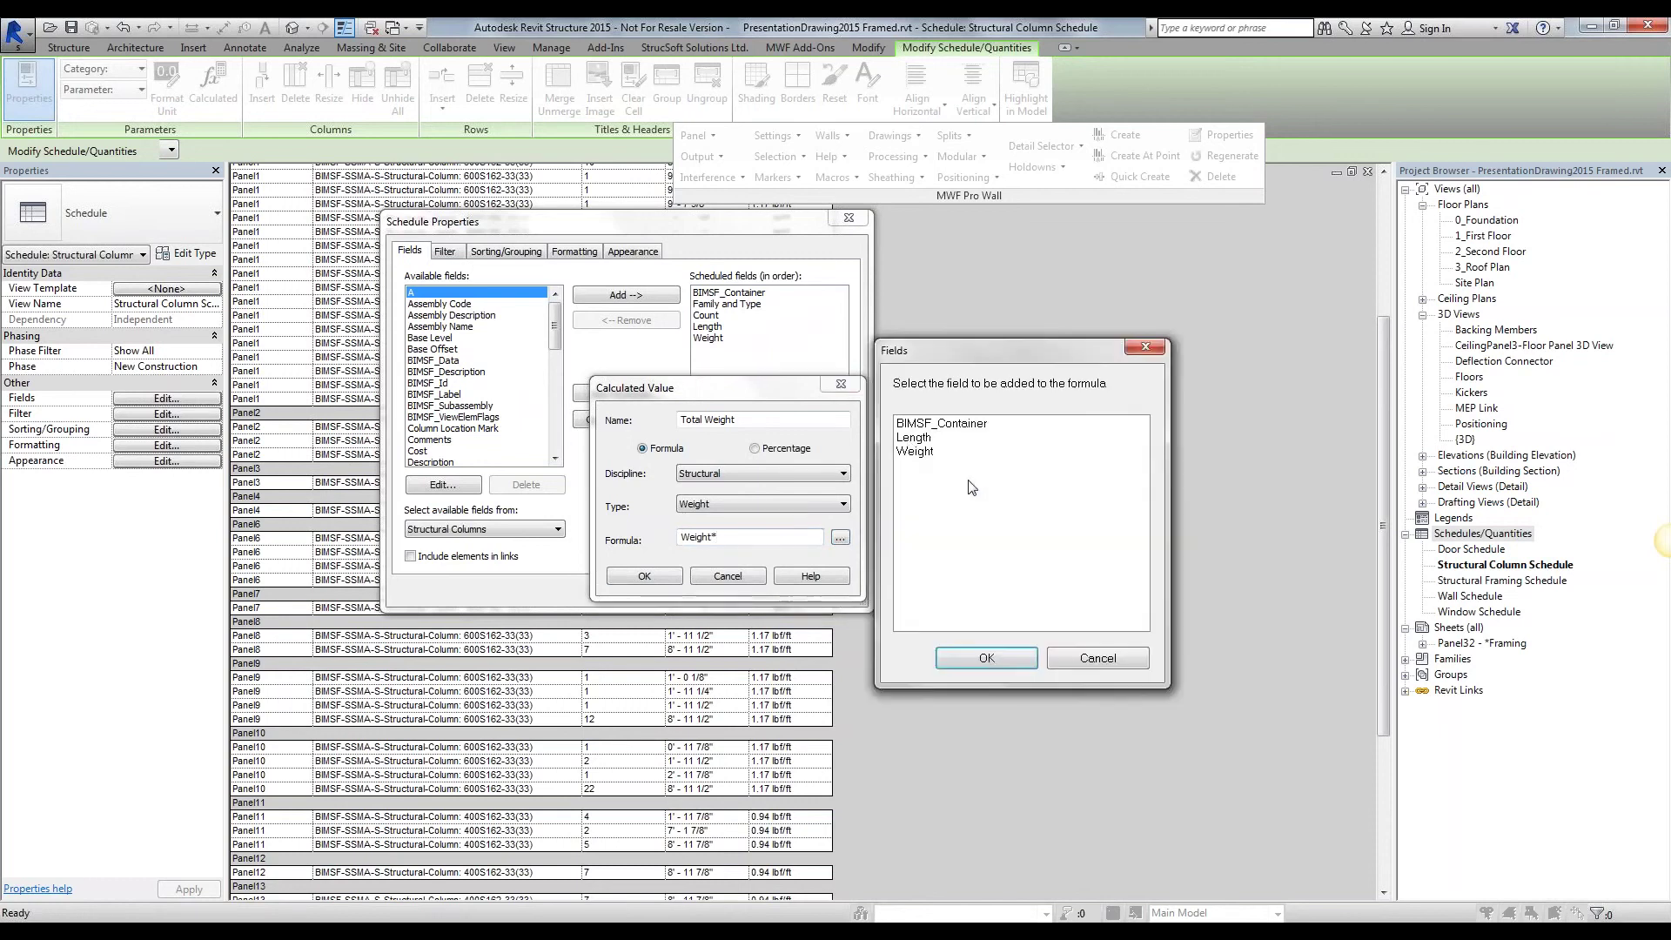
click(912, 438)
click(994, 658)
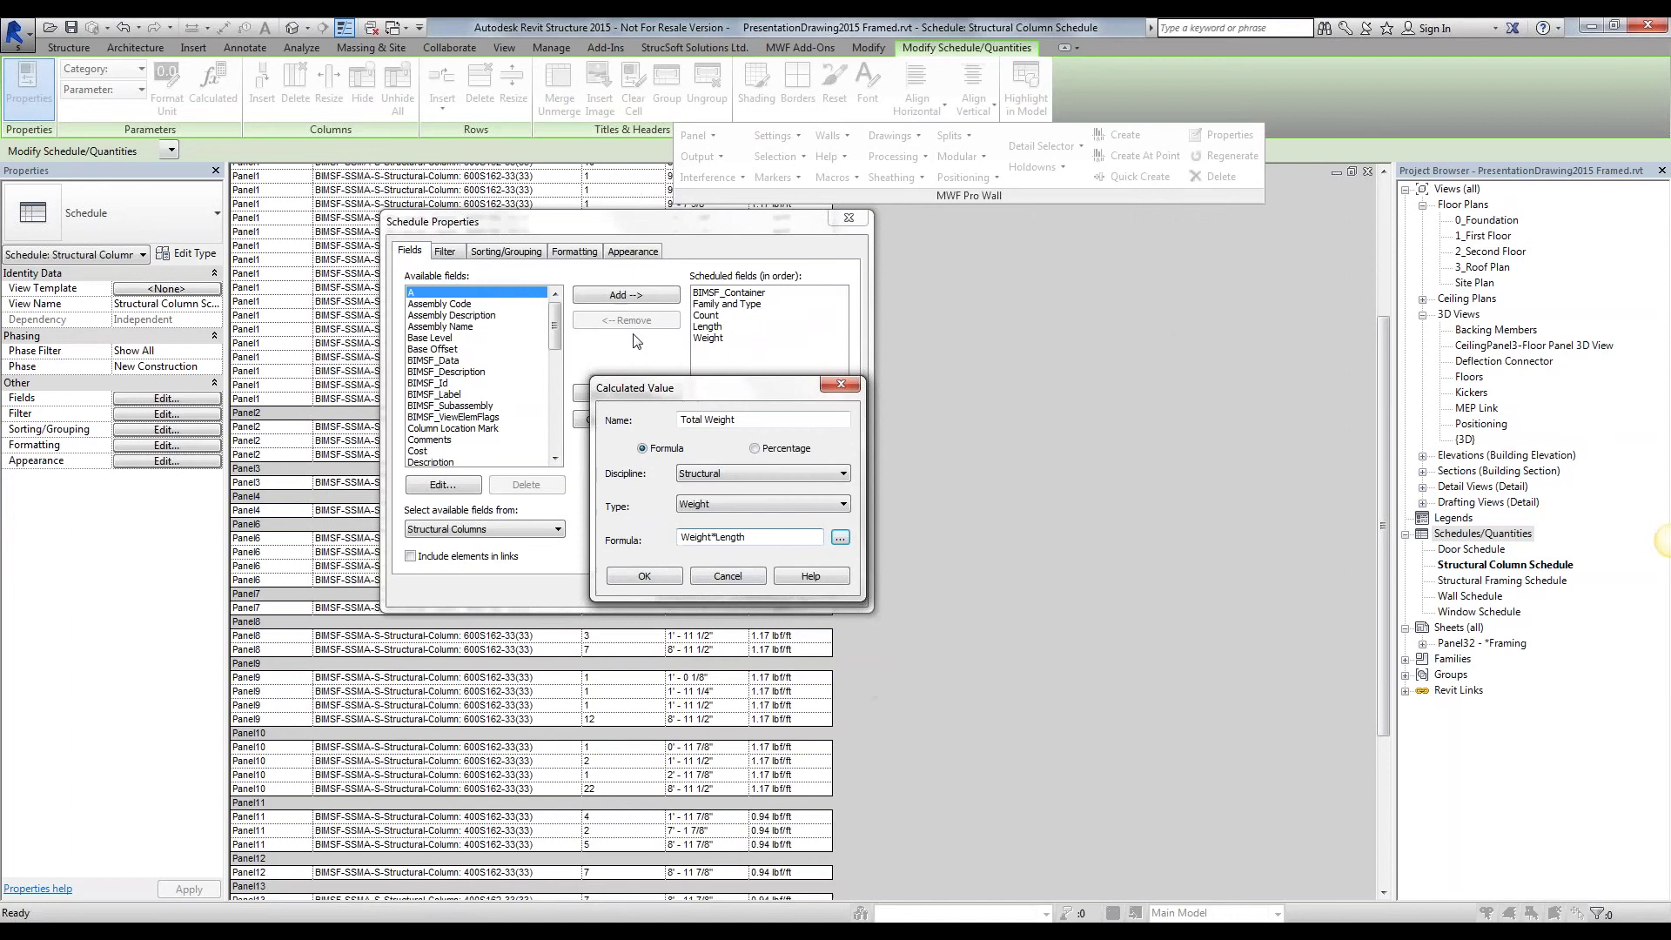
click(646, 576)
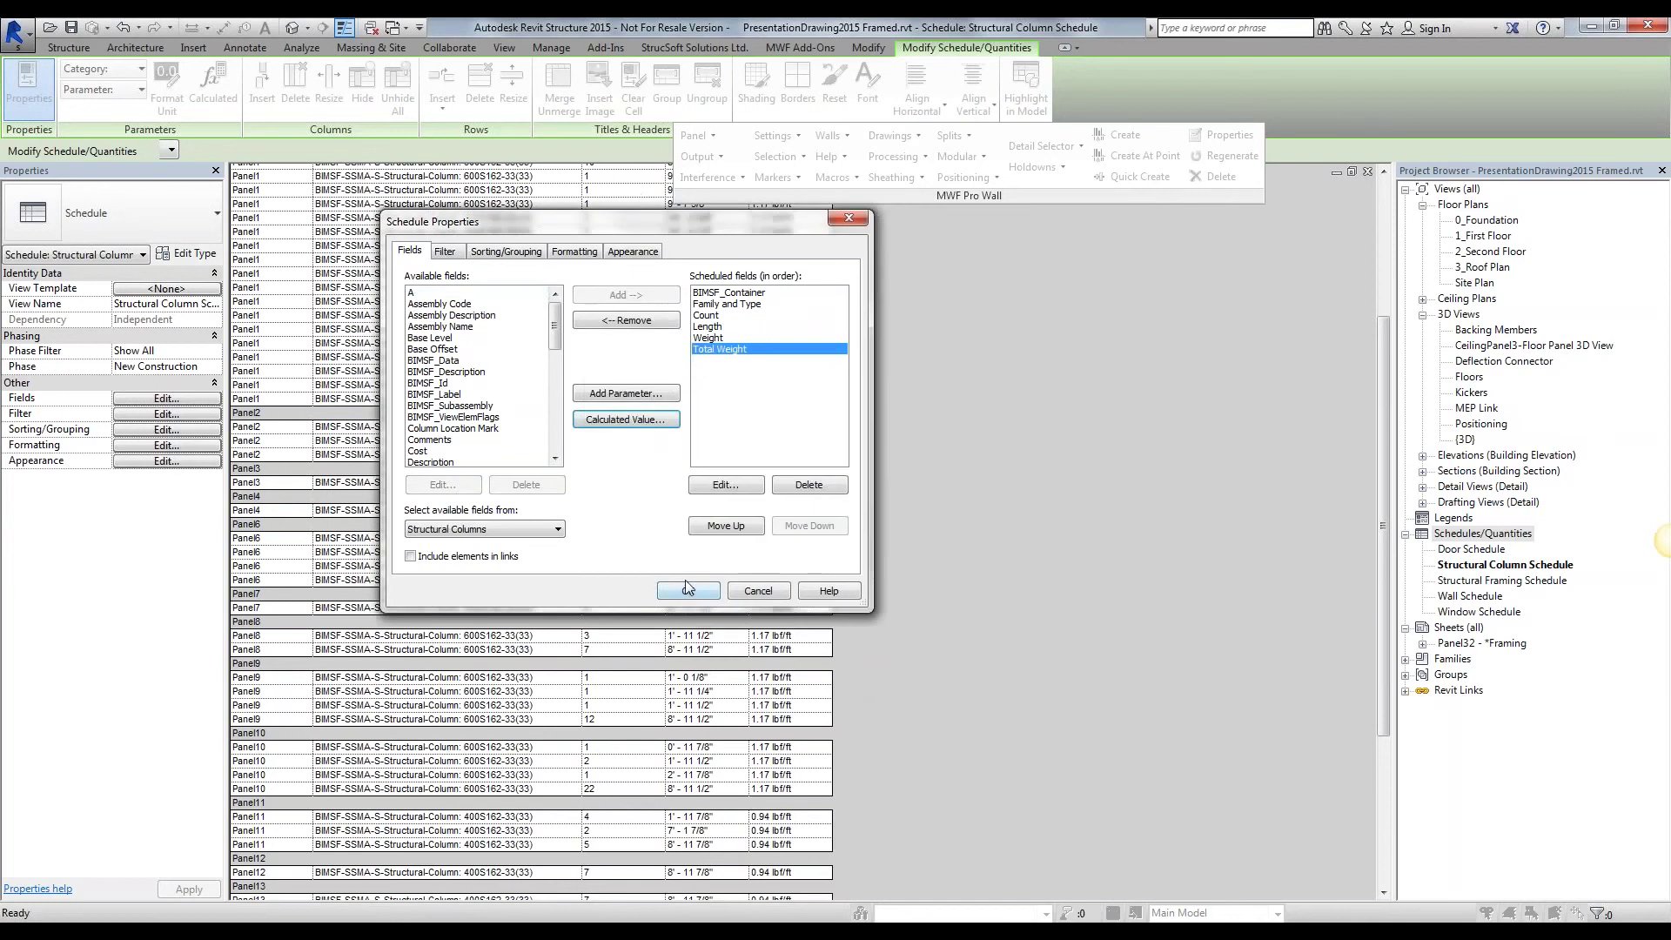
Step: Apply the fields, then hide the Weight column so Total Weight (e.g. 2.09 lbf) shows instead
click(689, 592)
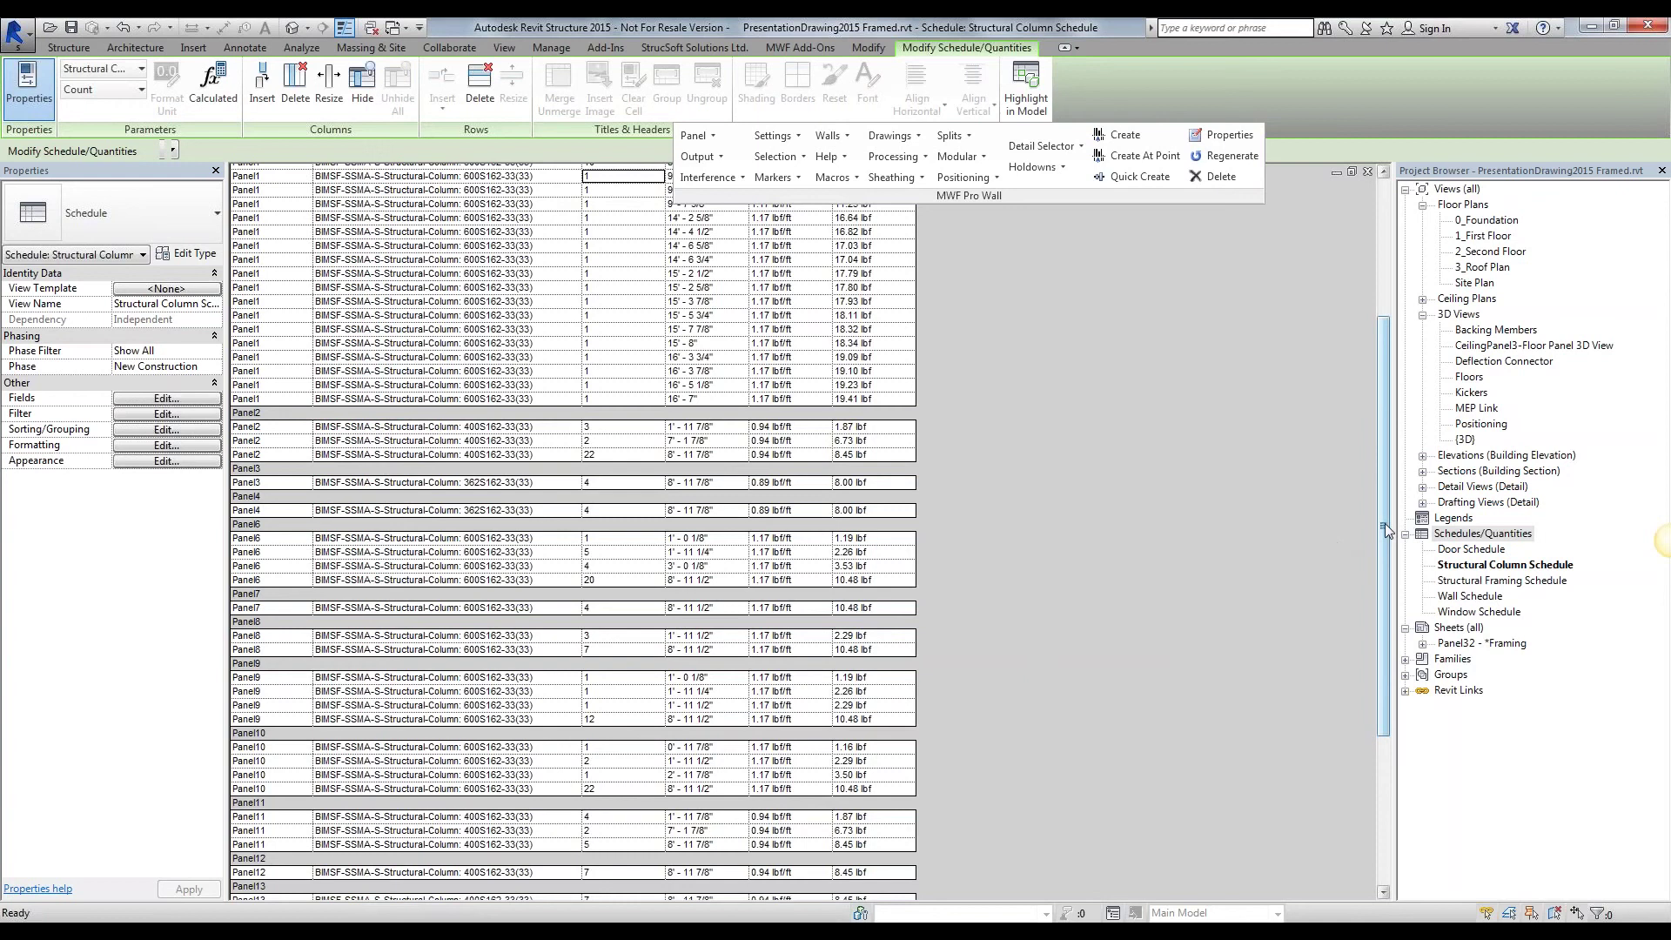
scroll(1367, 296, up, 6)
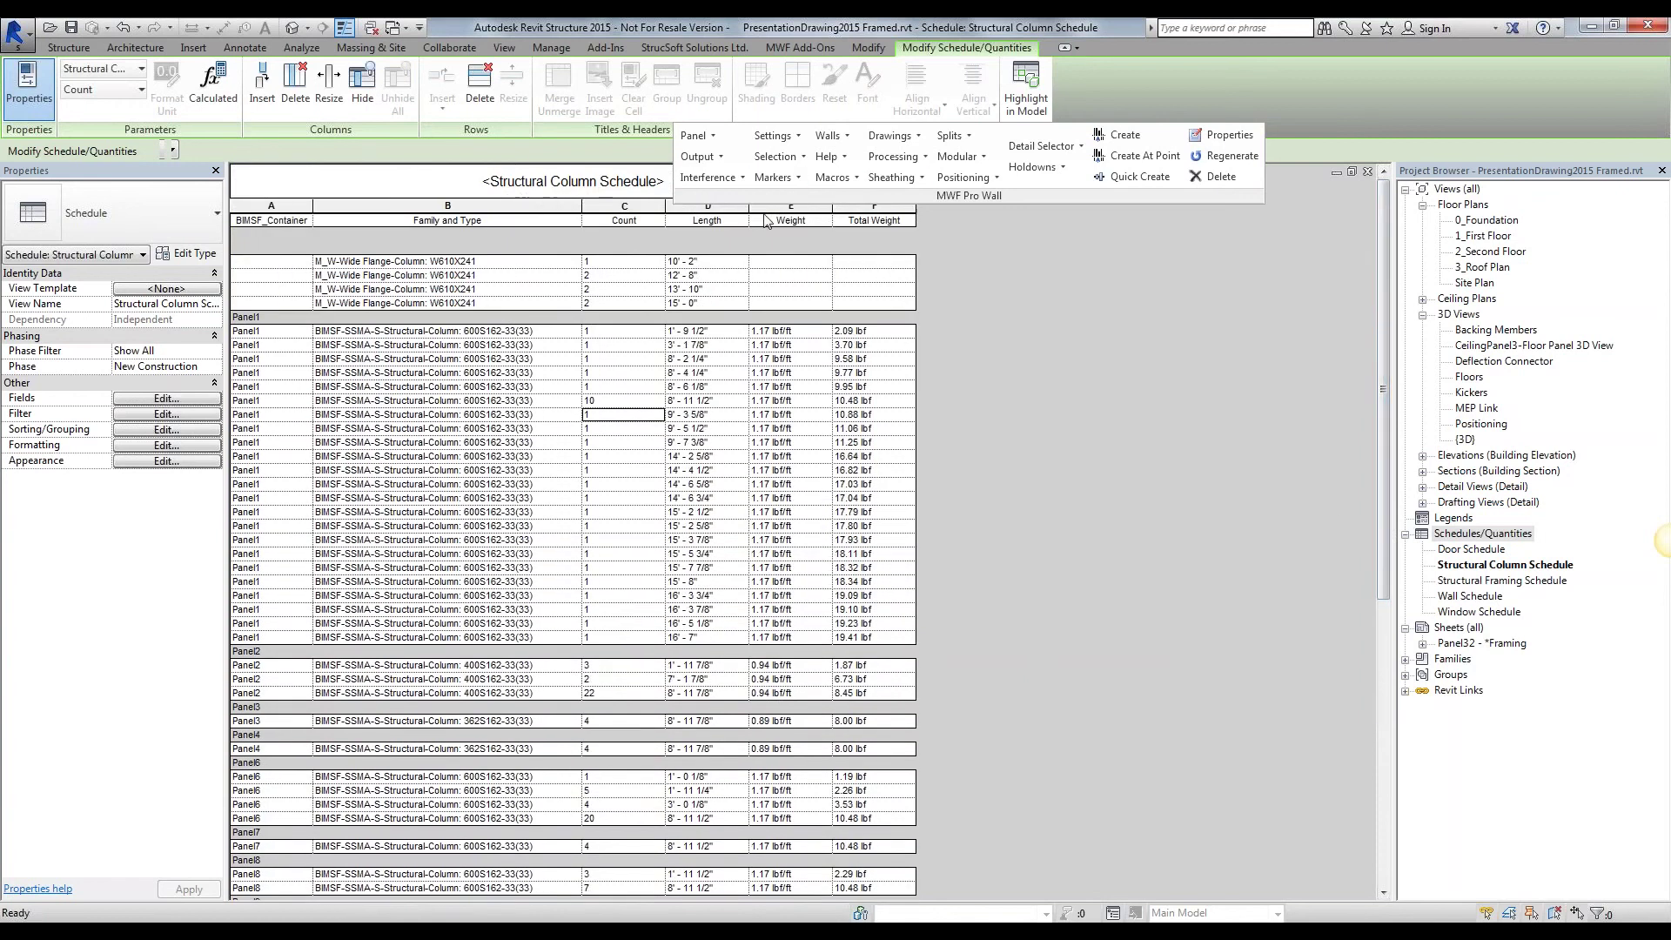
click(774, 206)
right_click(773, 208)
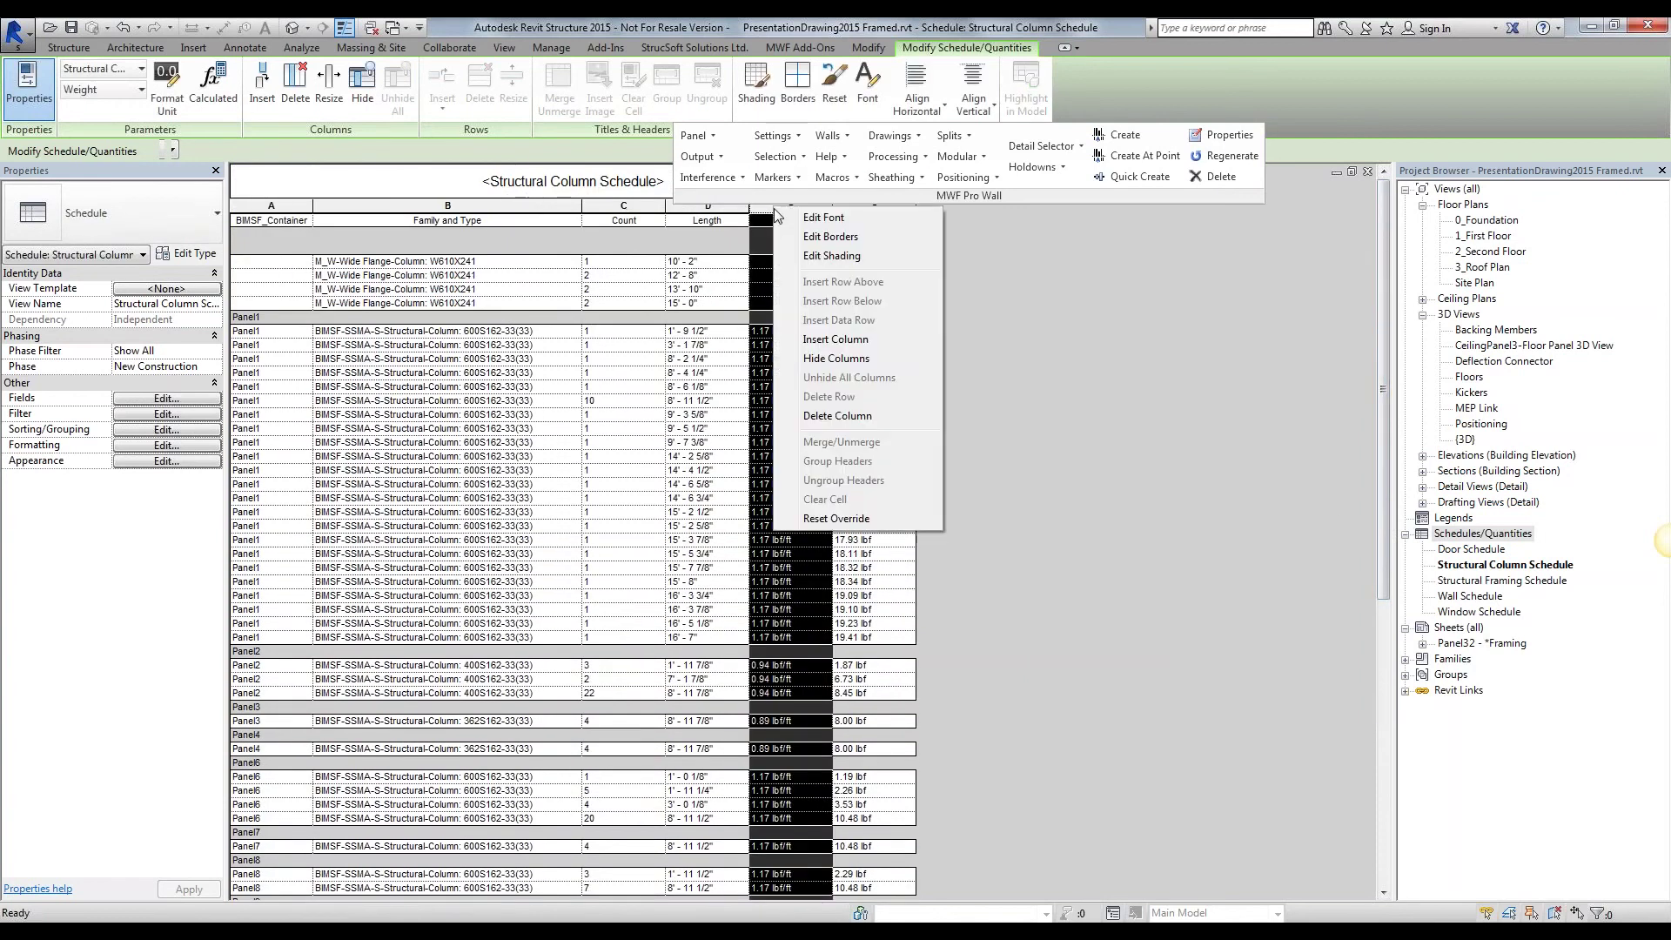
click(858, 358)
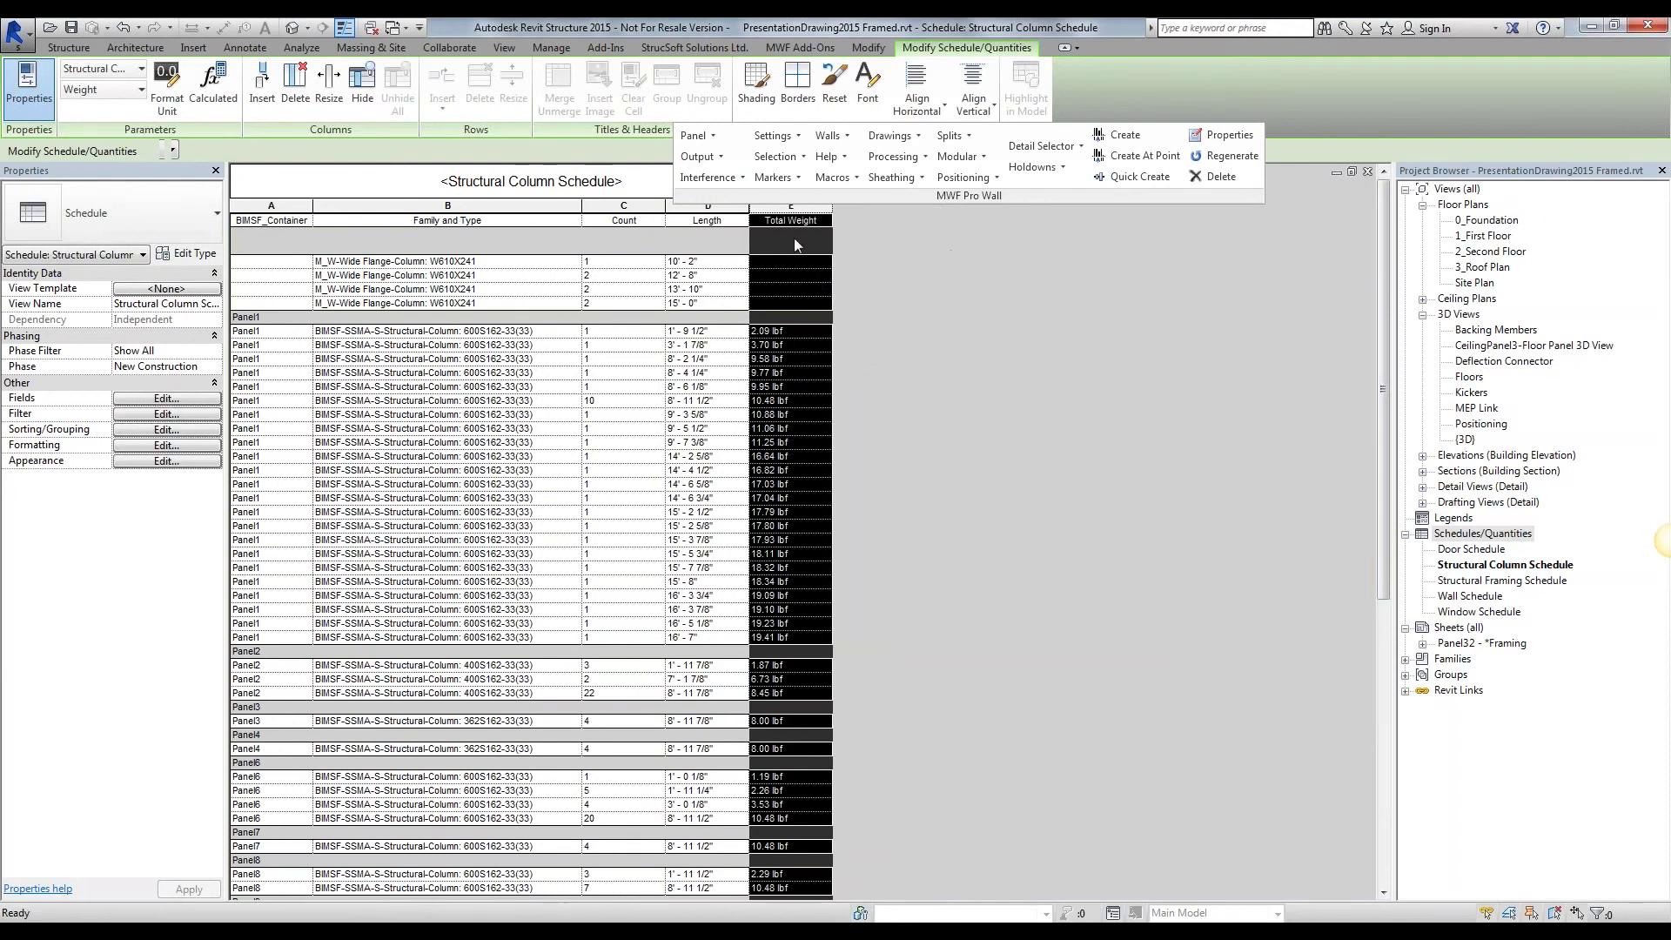
click(818, 221)
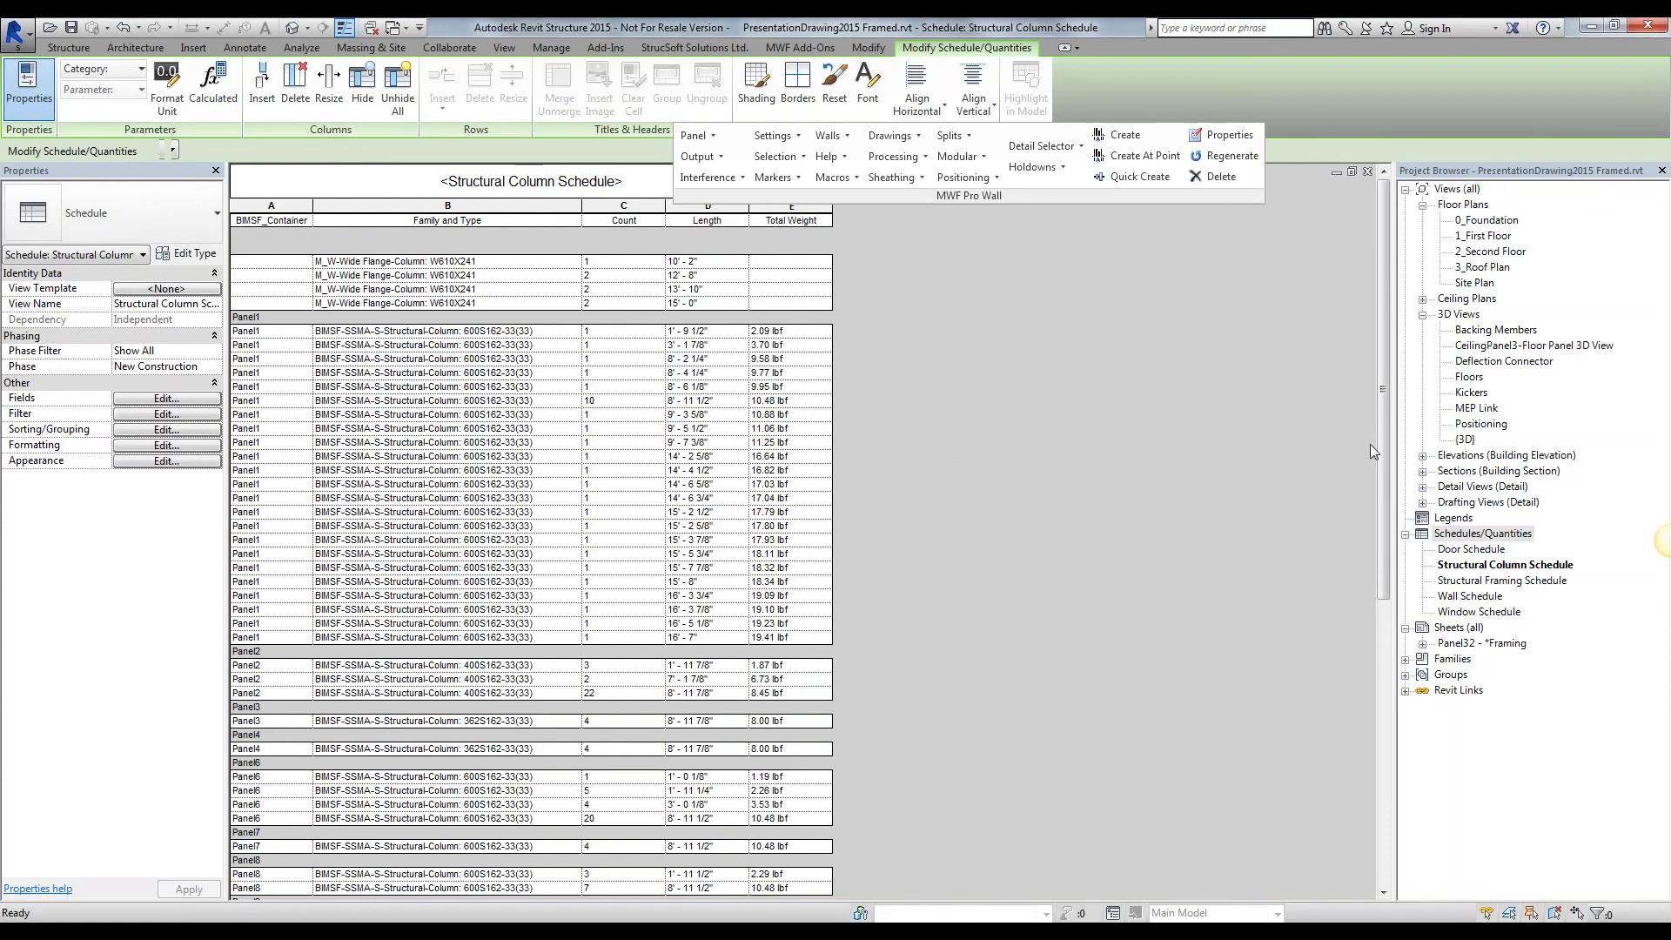
Step: Frame the interior wall near grid 4A with MWF Pro Wall Quick Create, then reopen the column schedule
drag(1384, 446, 1393, 805)
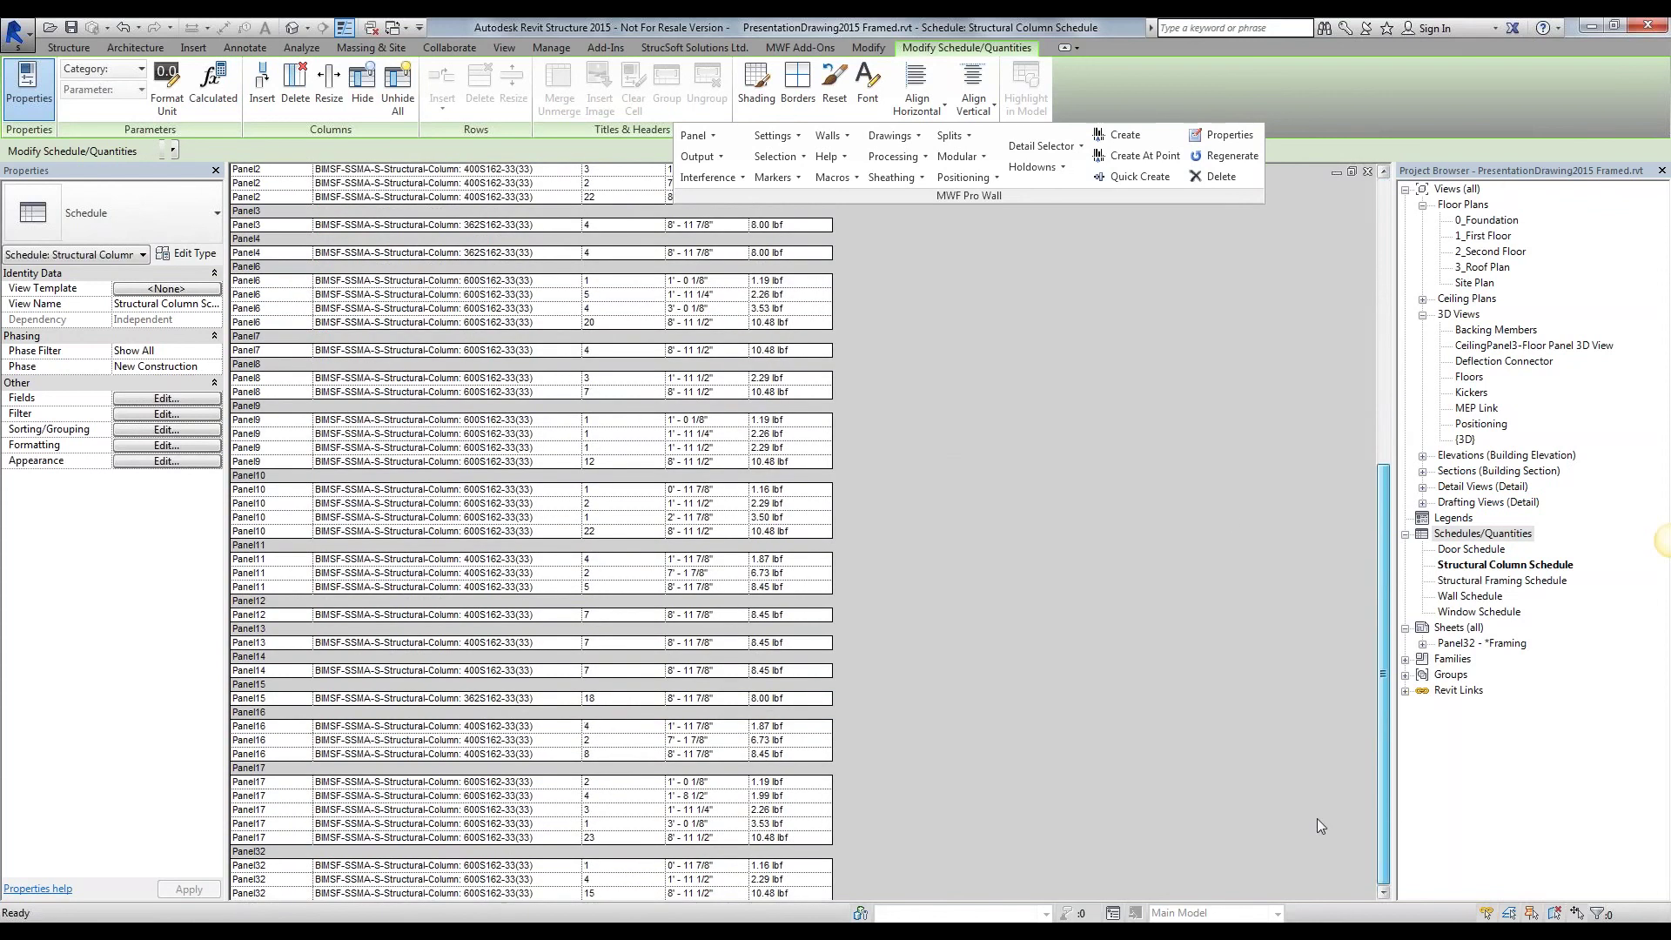
click(1368, 173)
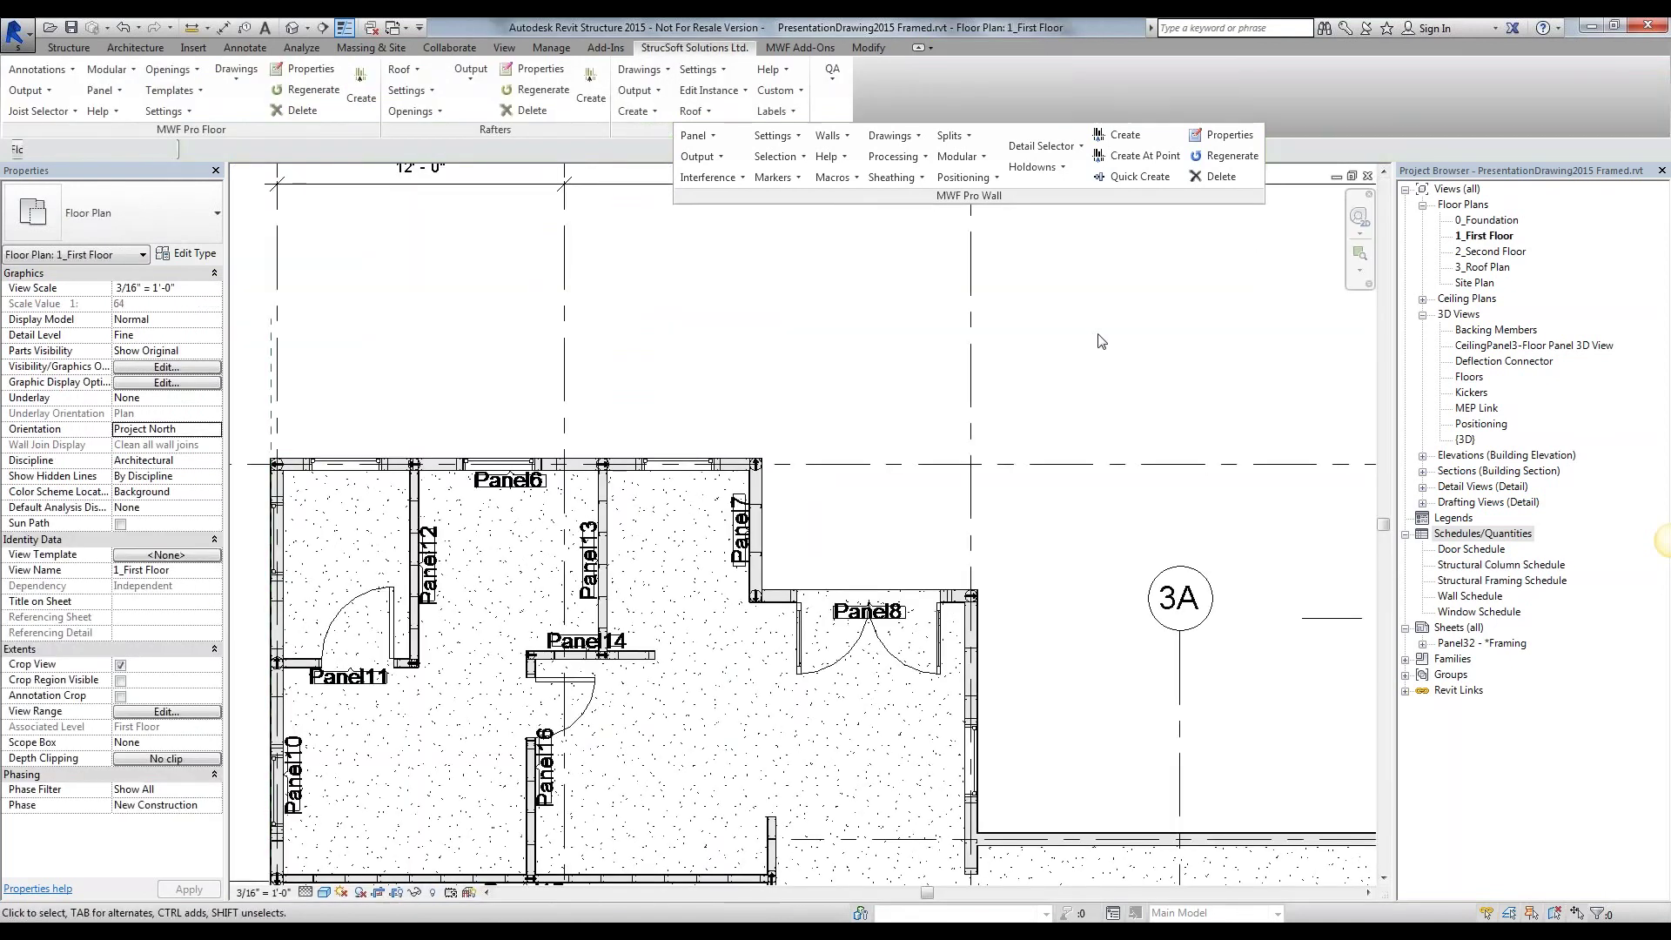
scroll(1118, 322, down, 3)
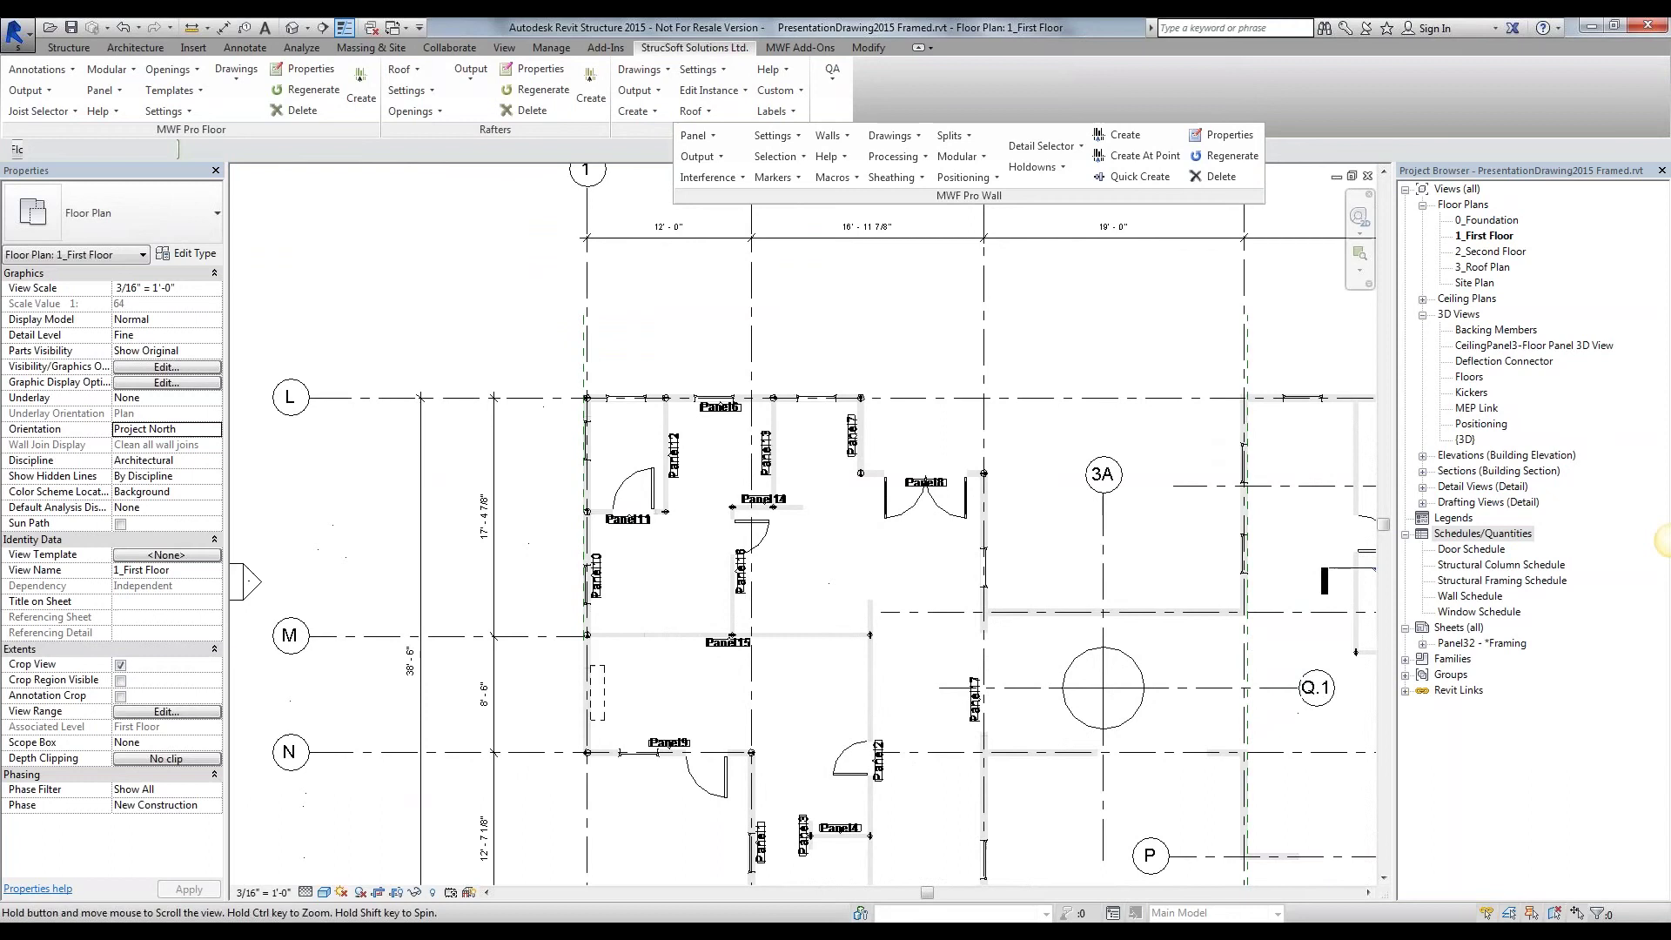
middle_drag(1118, 322, 595, 248)
click(1027, 374)
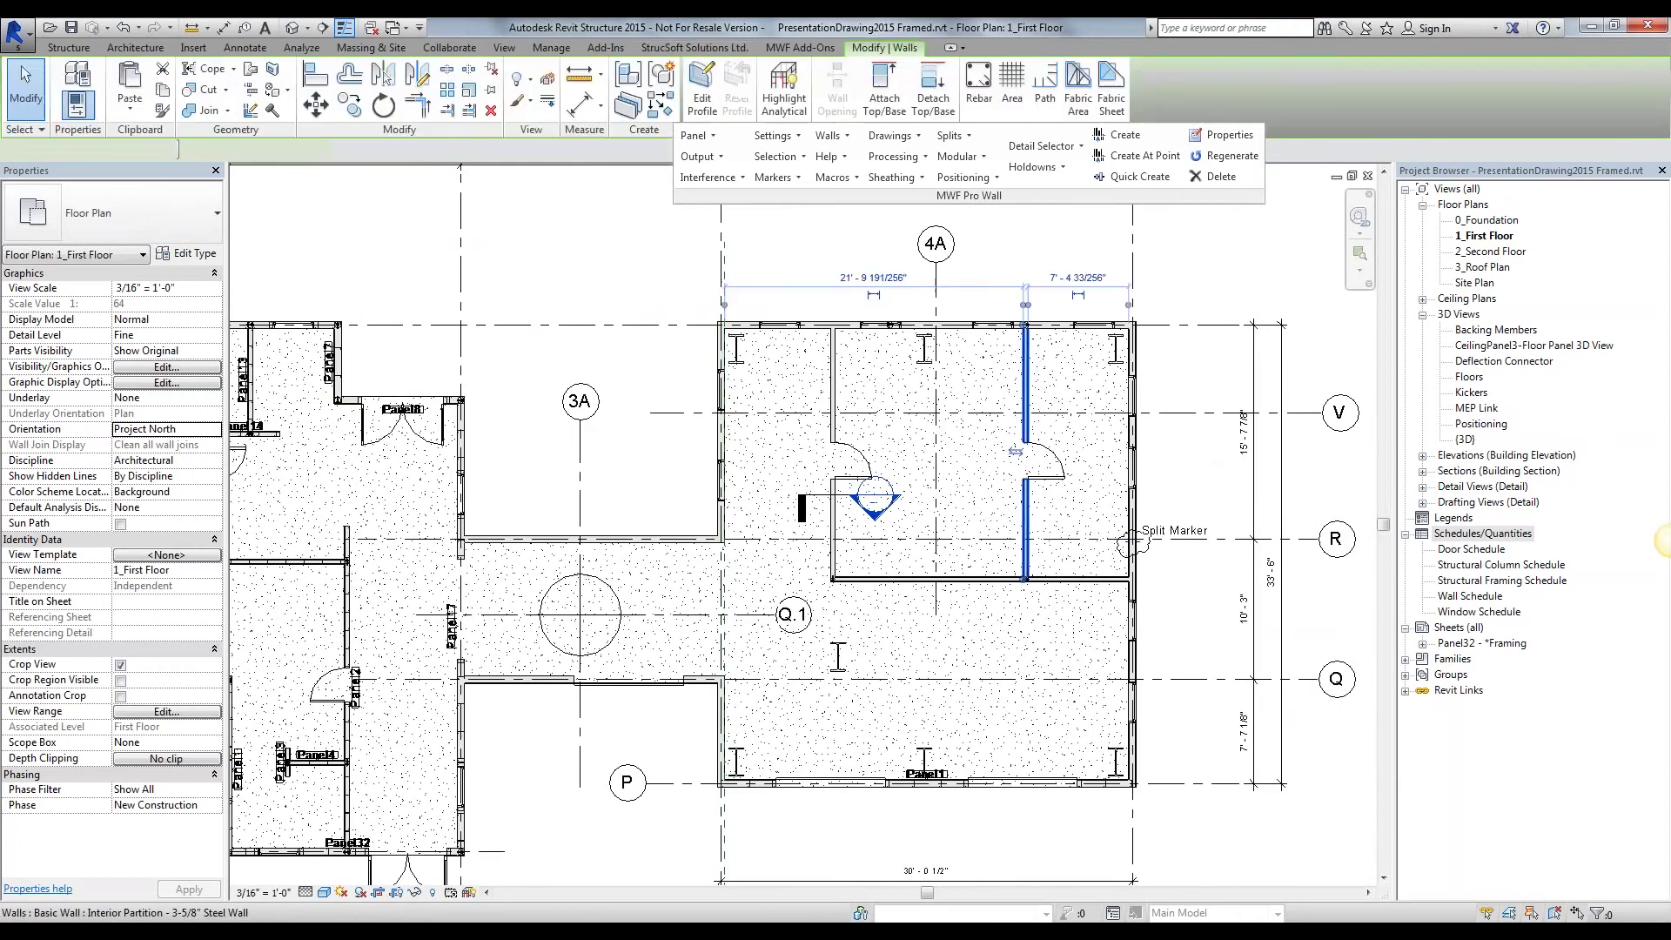
click(1138, 176)
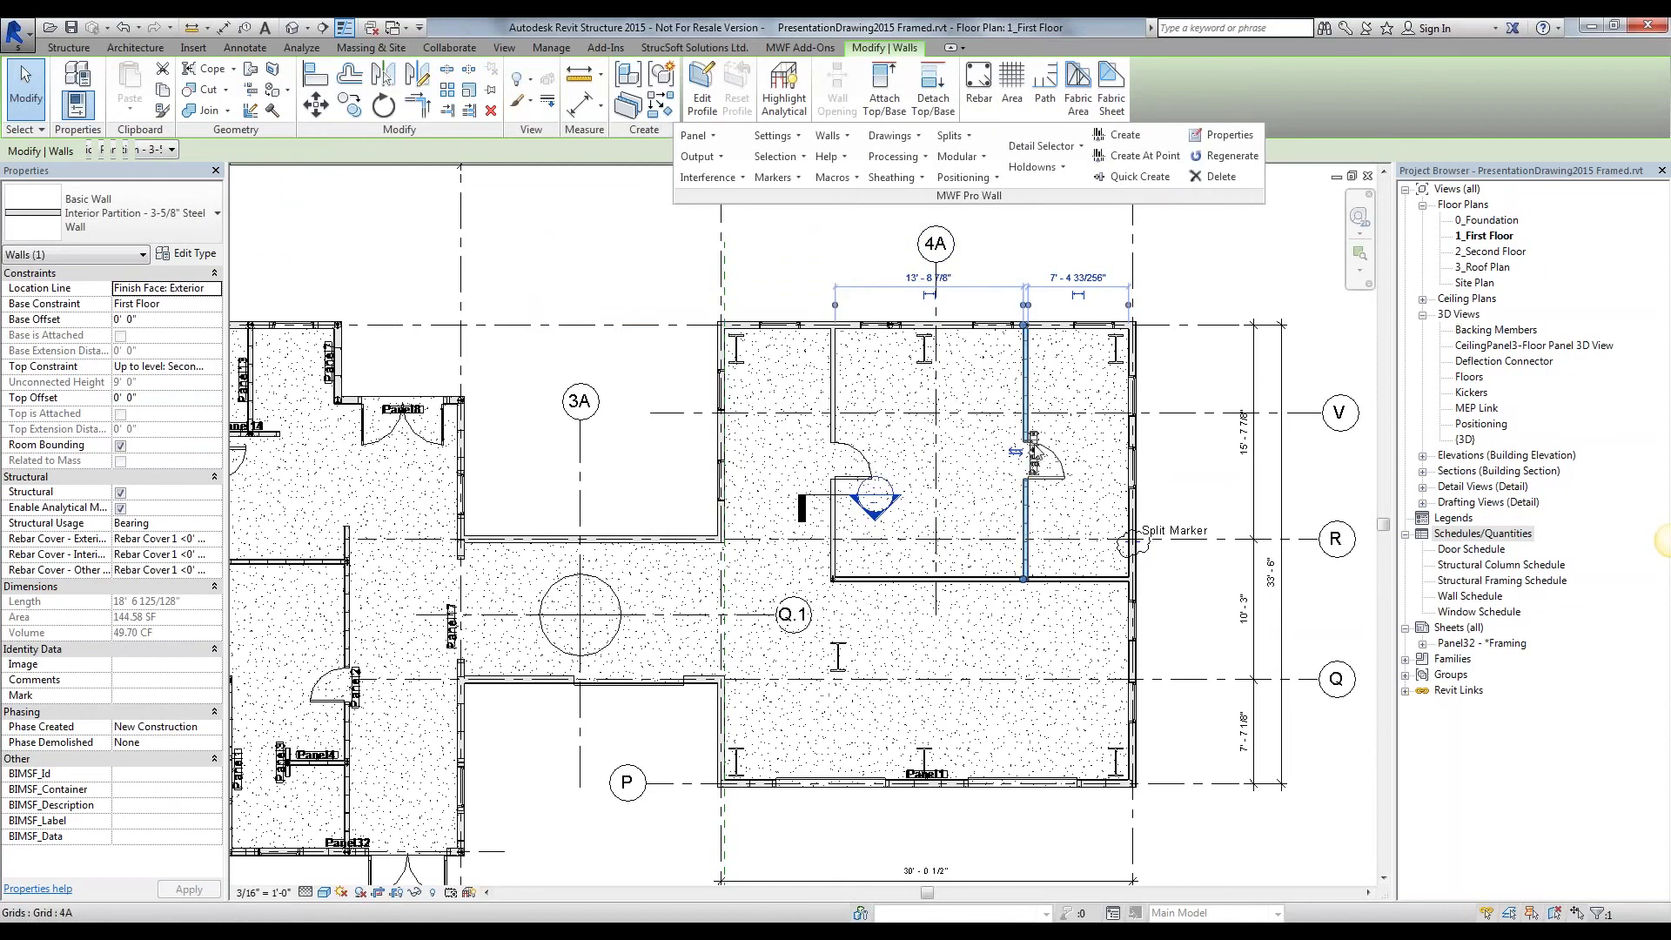
click(1207, 286)
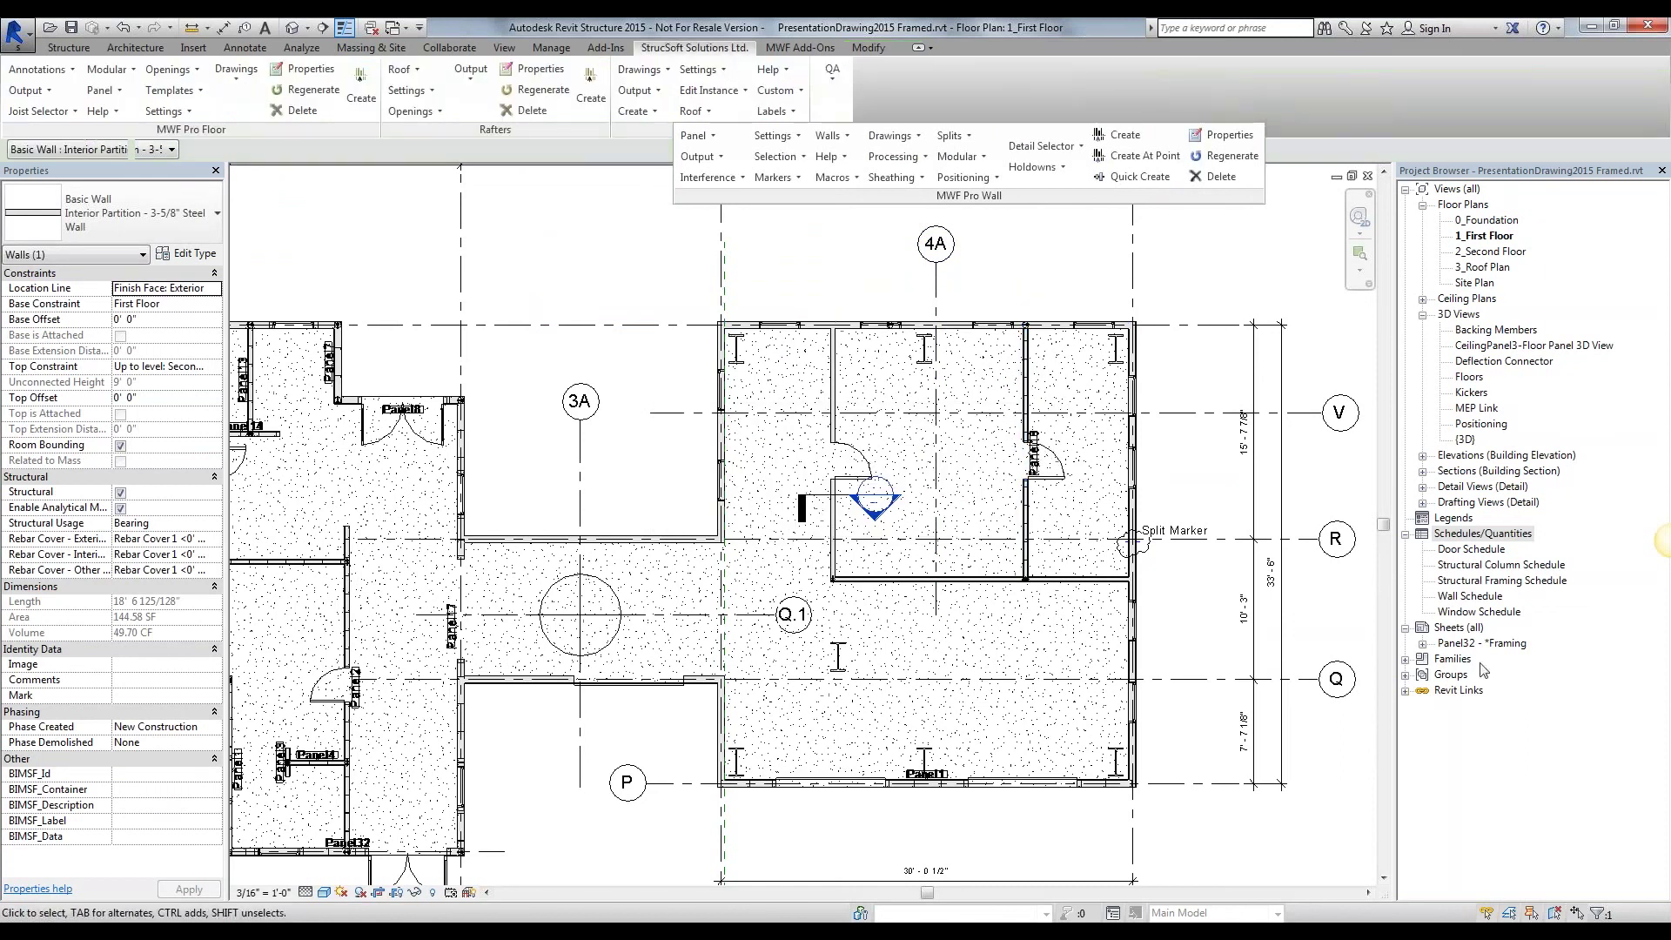
double_click(1501, 565)
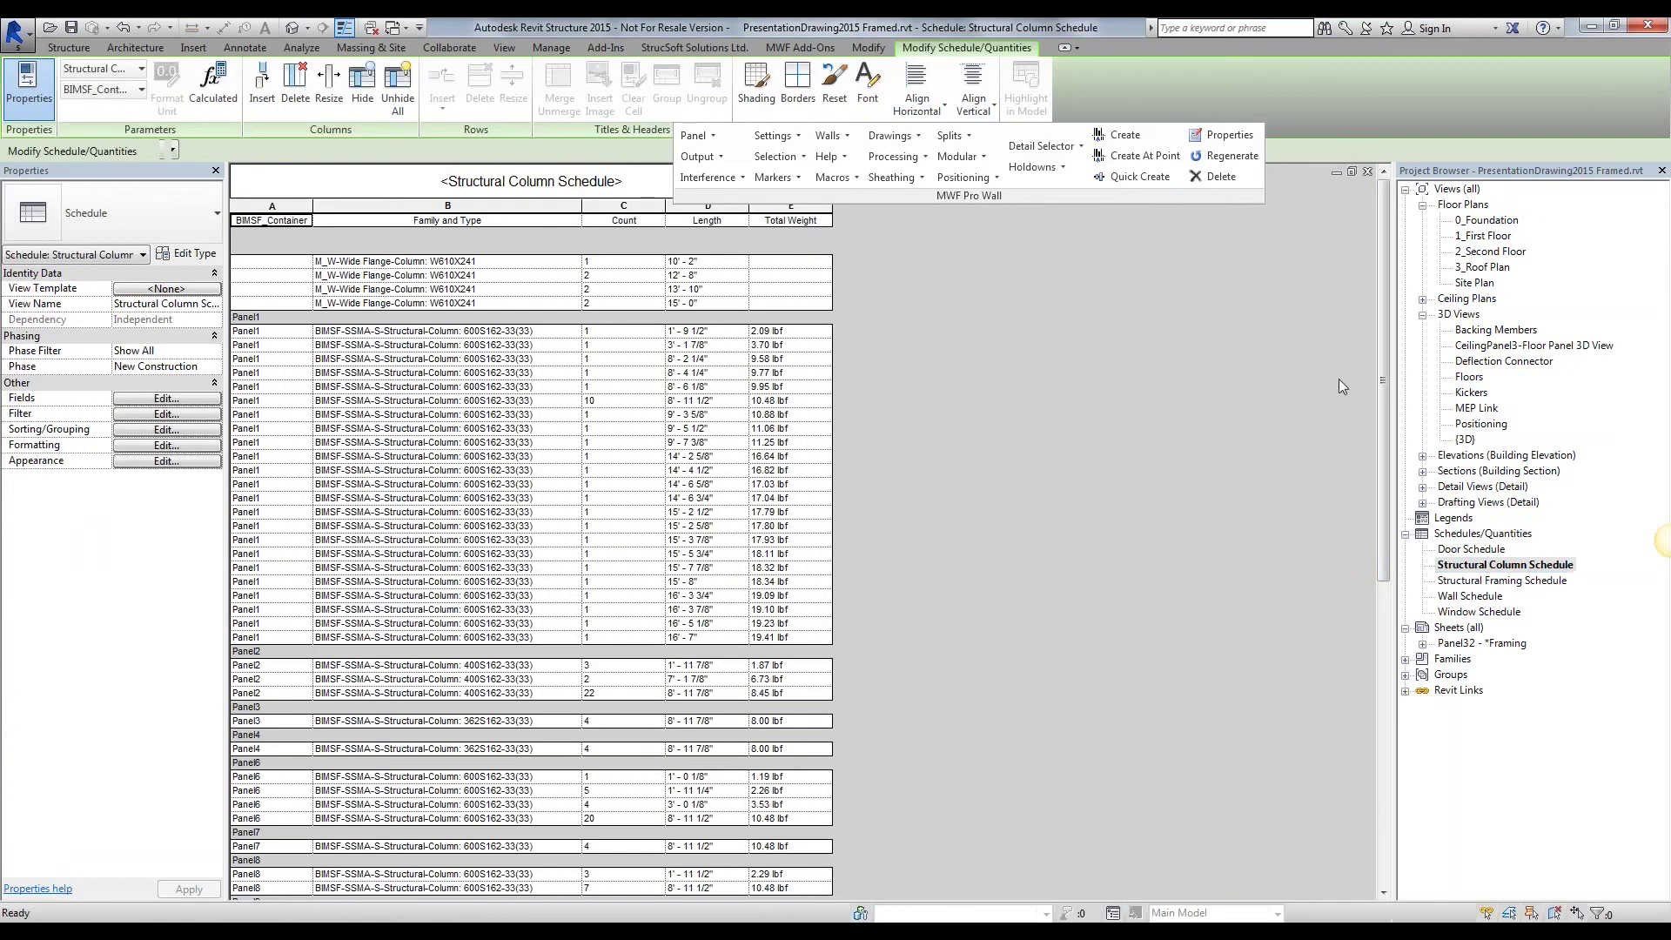
Step: Check that Panel18 with total weights is listed, then open the Structural Framing Schedule
drag(1377, 363, 1356, 749)
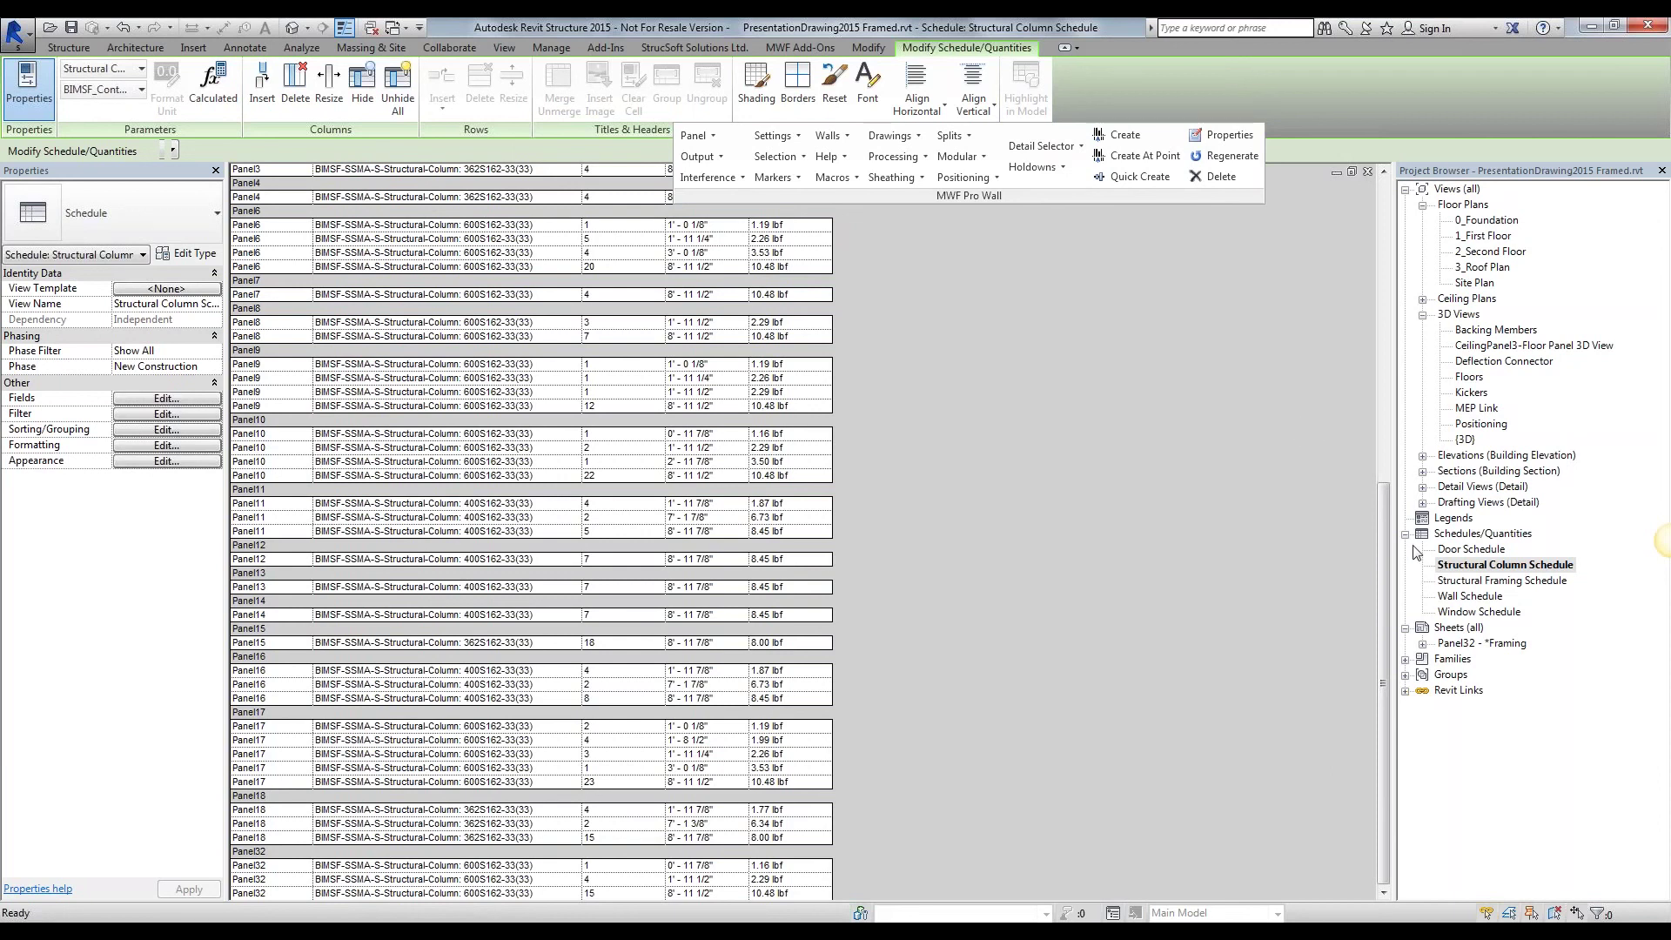
double_click(1521, 587)
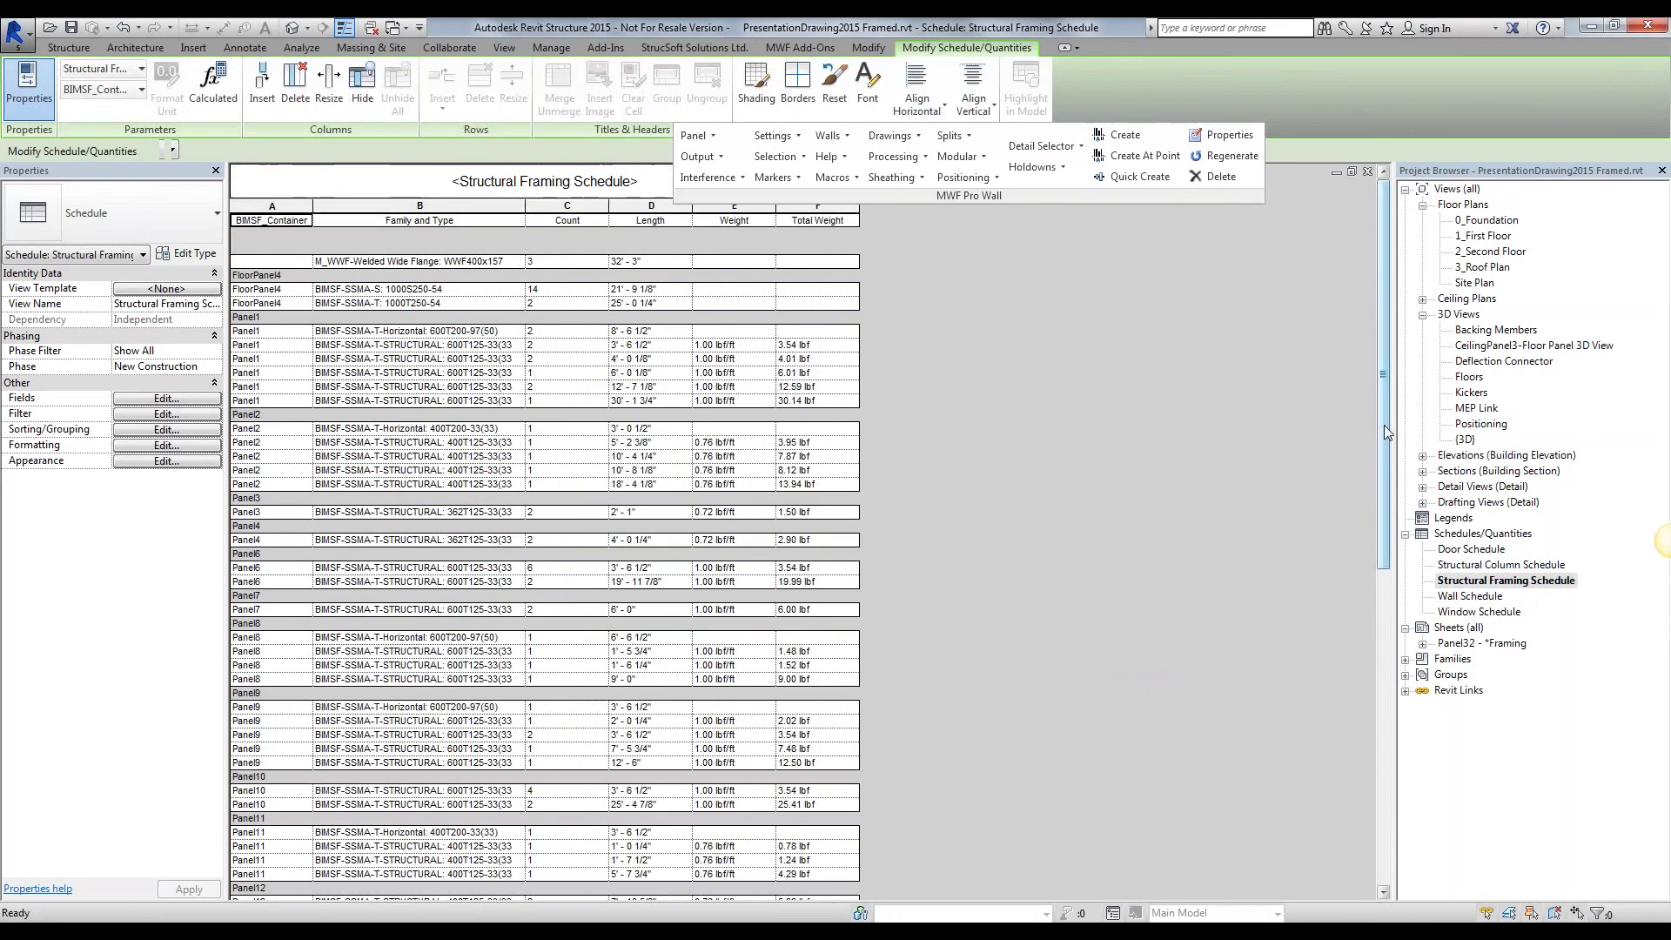
drag(1383, 426, 1364, 172)
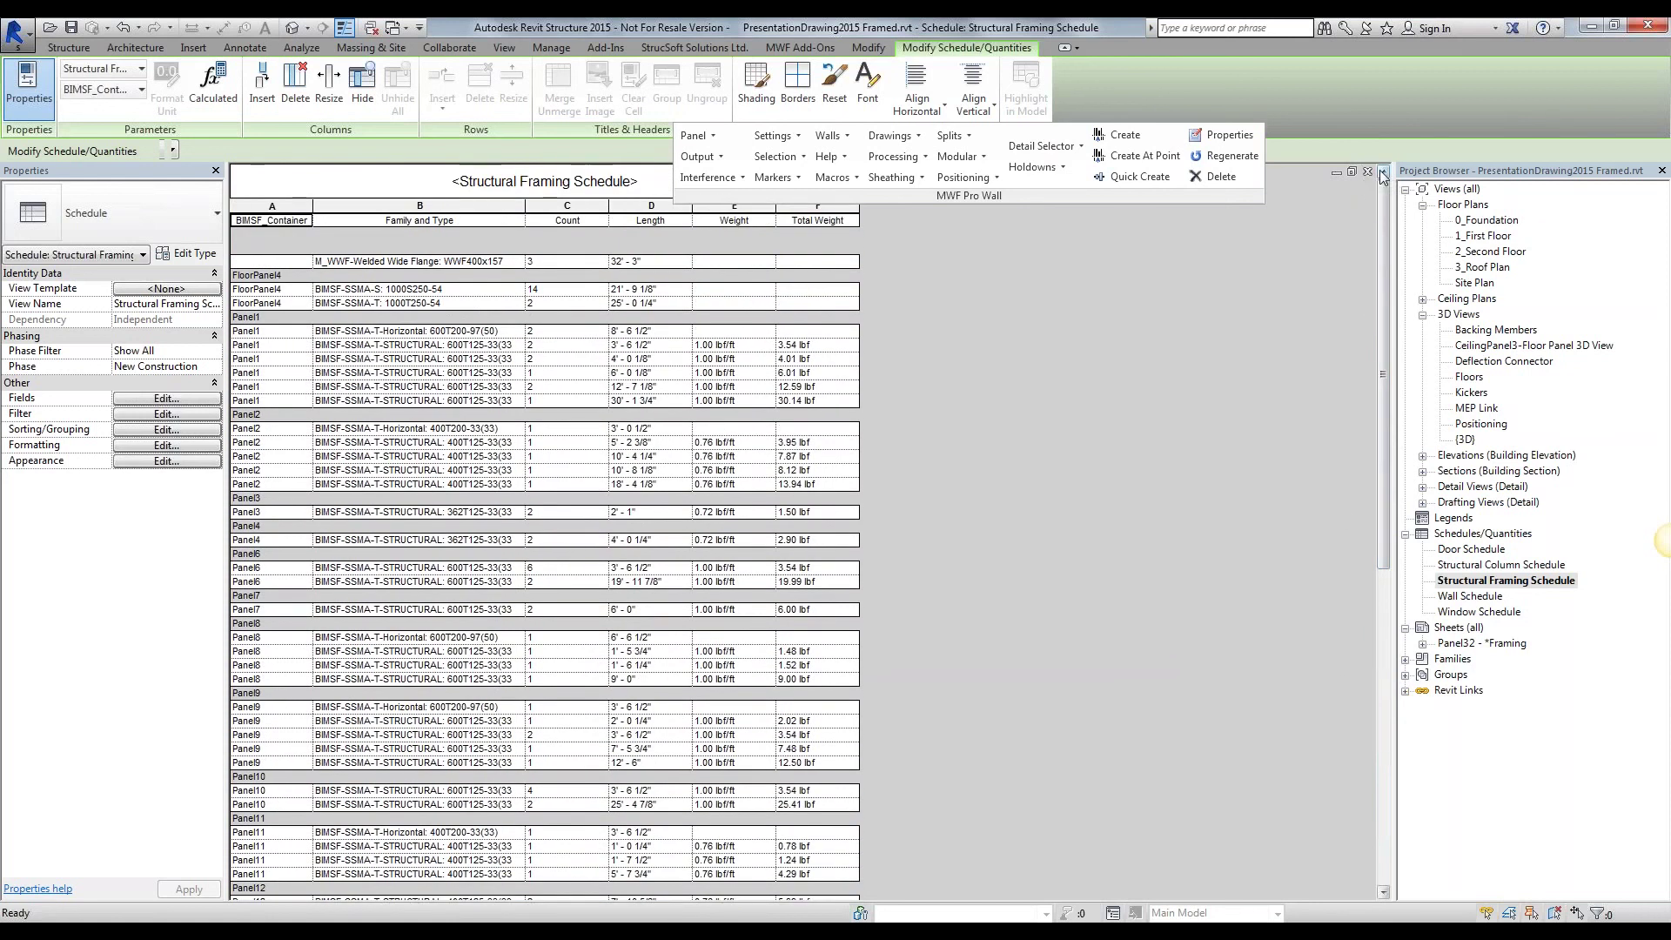